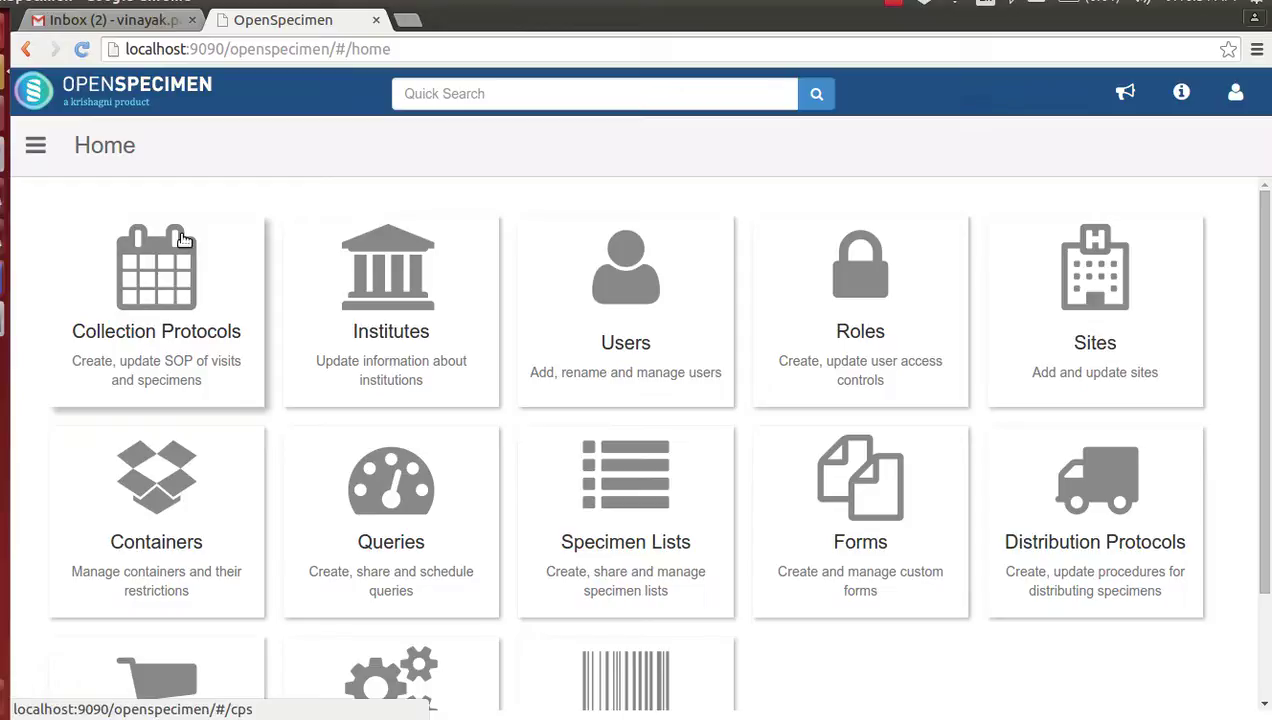
- Filter the collection protocol list by title 'LCP' and open the LCP (LP) protocol
click(180, 309)
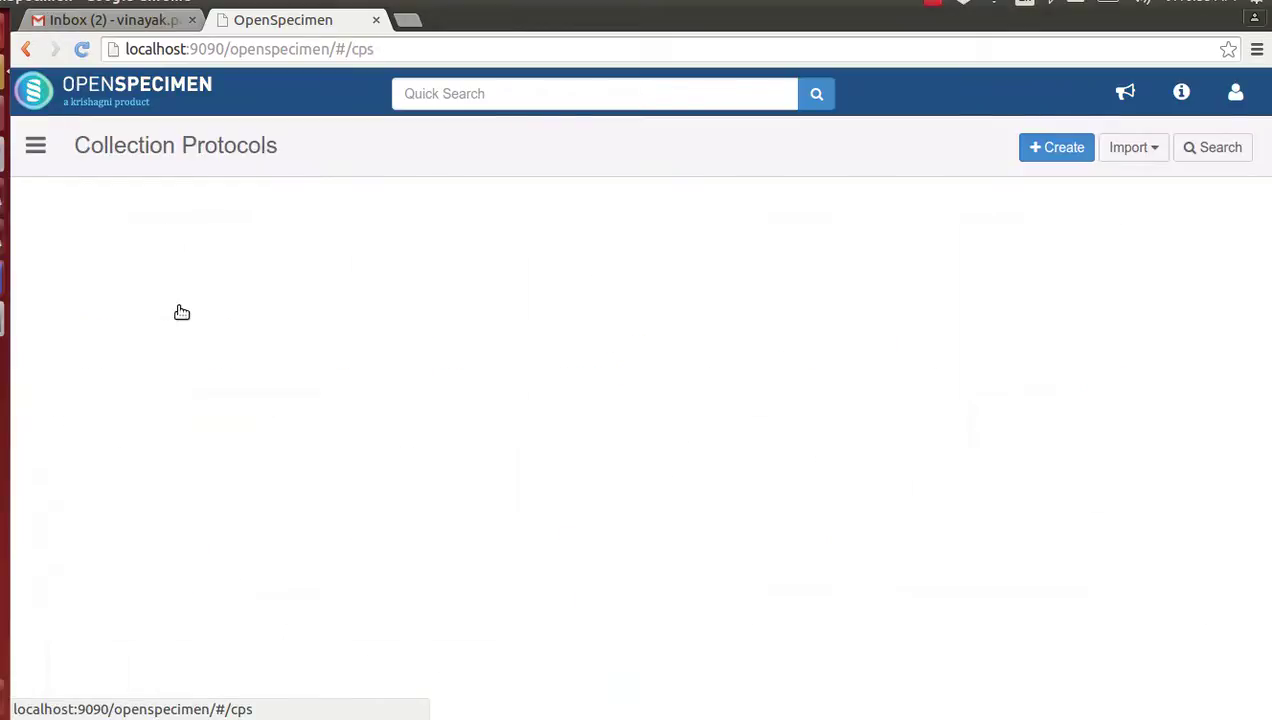
click(1191, 157)
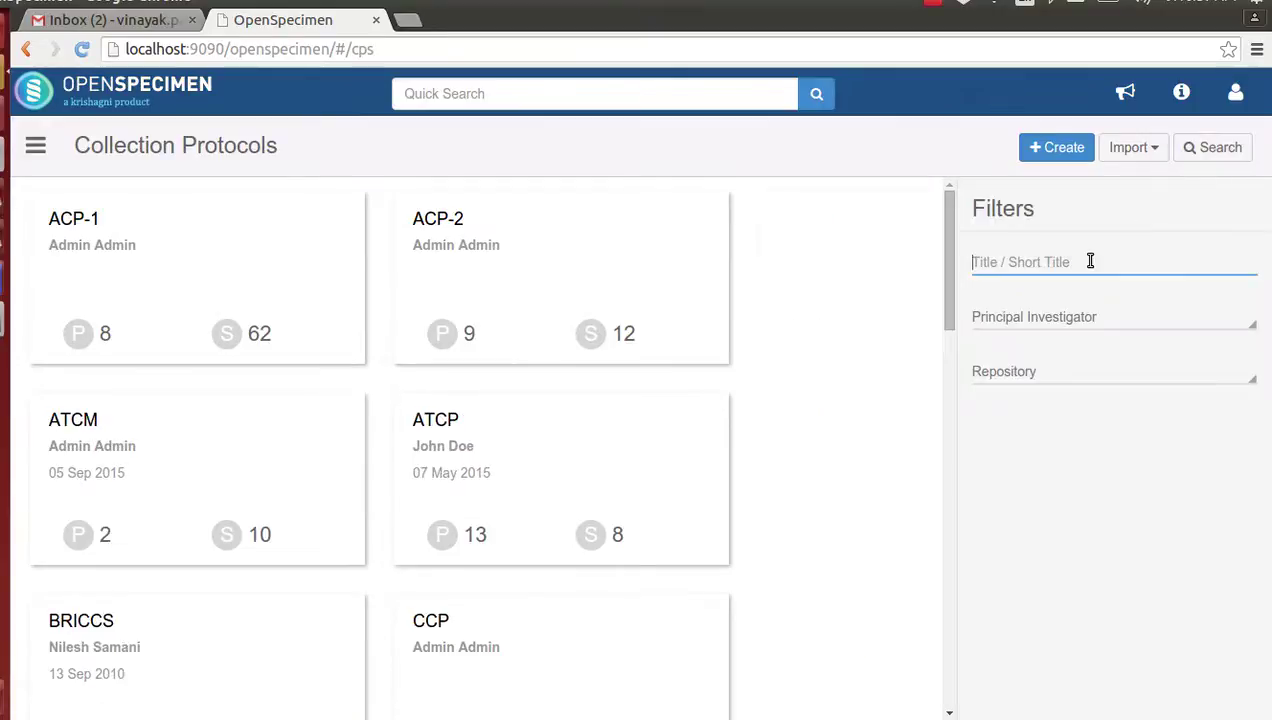
text(LCP)
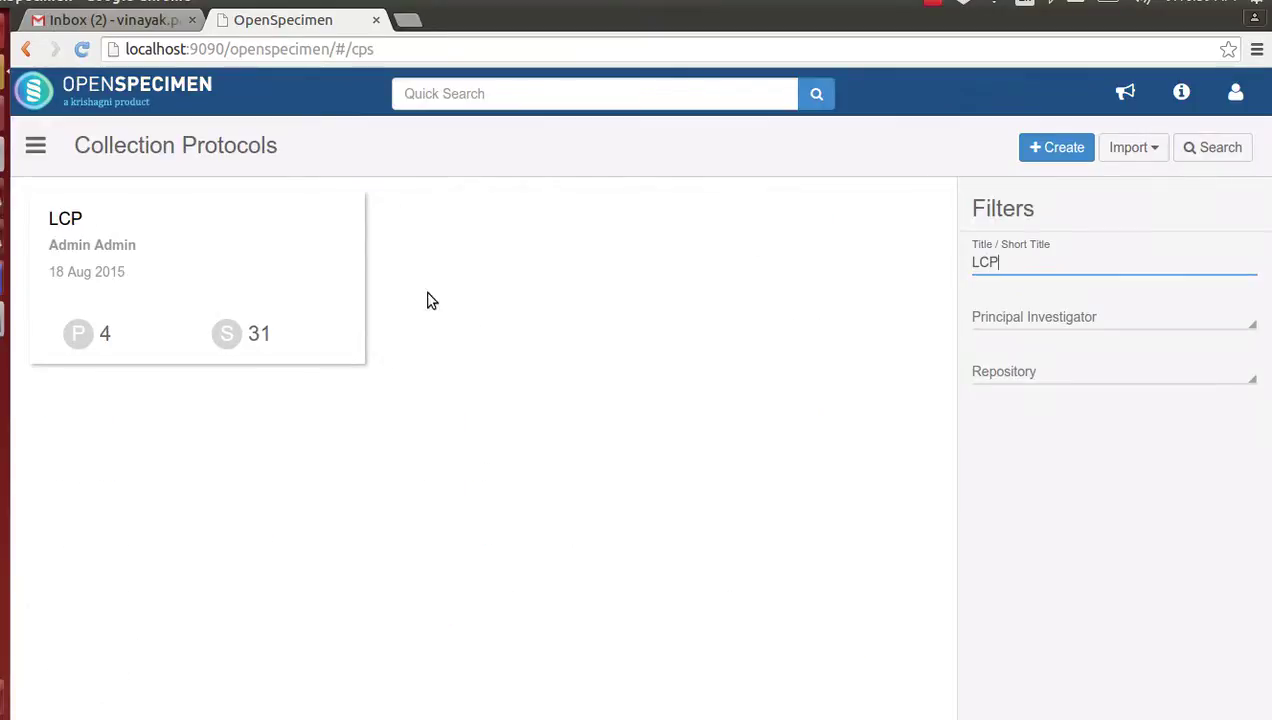
click(77, 229)
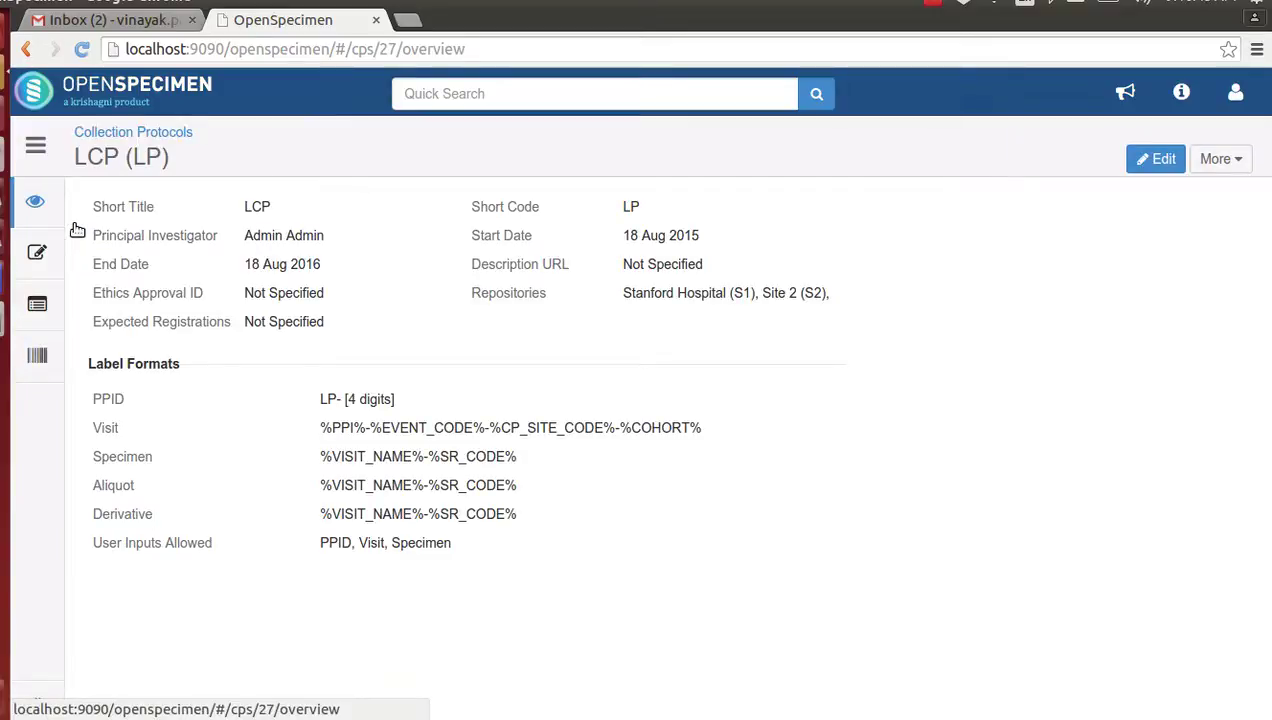
- Show the T0: Initial Visit requirements with both Whole Blood rows and Derived Serum/Plasma expanded
drag(126, 157, 180, 157)
click(295, 321)
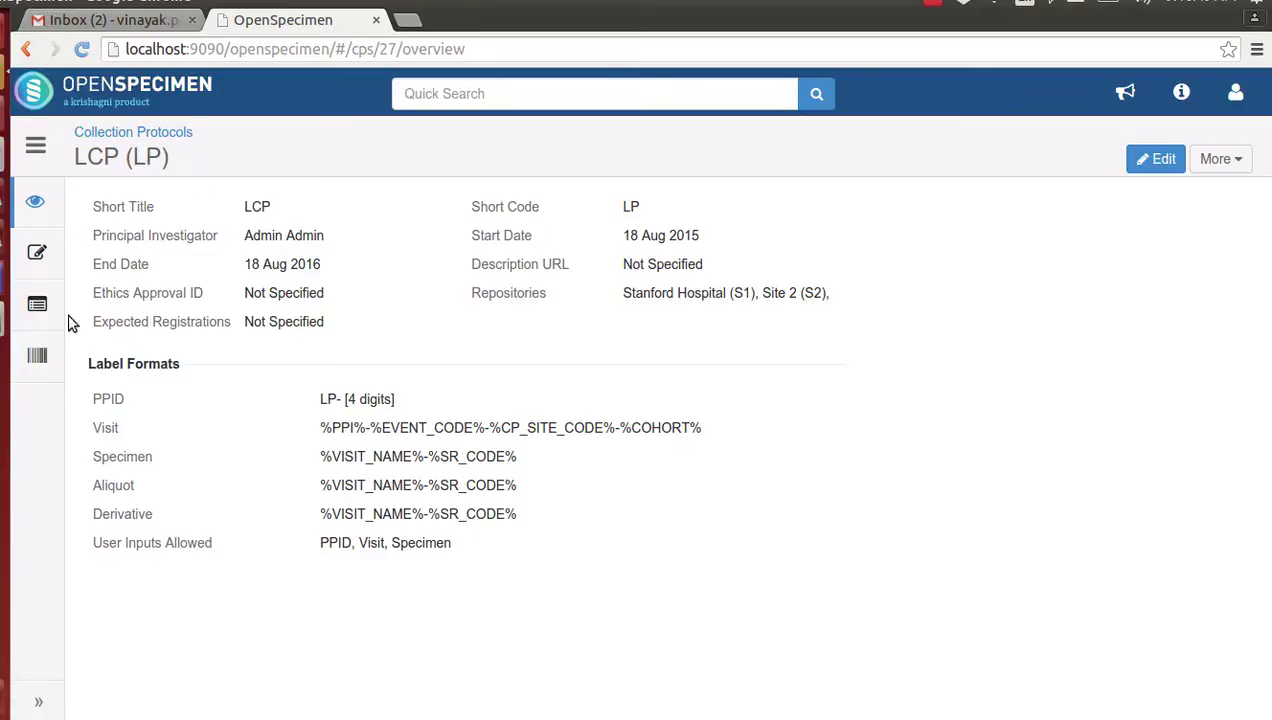
click(37, 304)
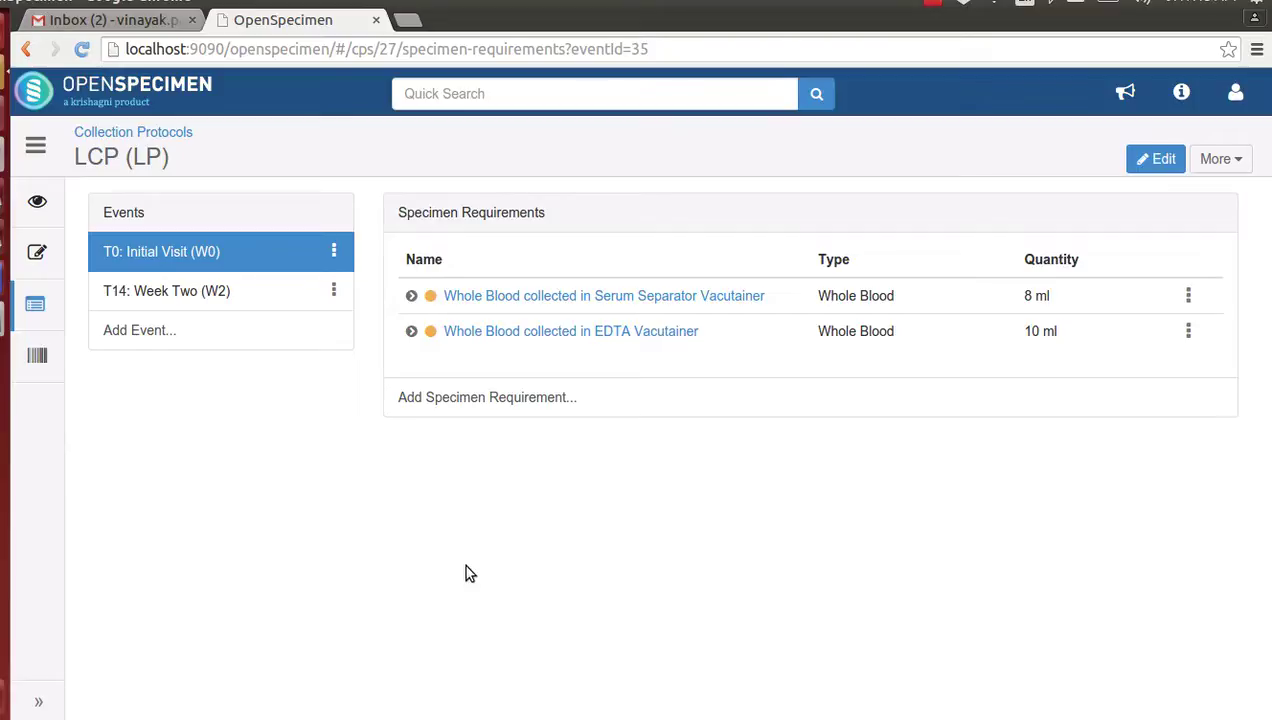
click(411, 297)
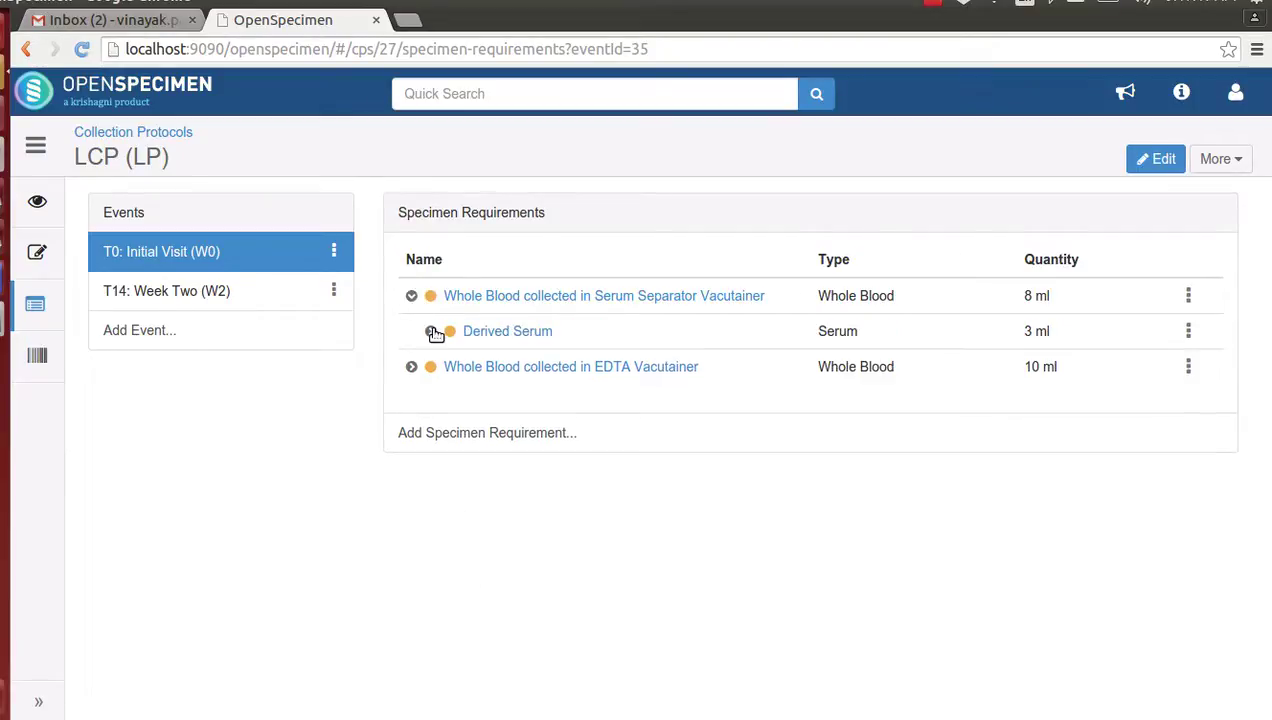
click(431, 332)
click(411, 473)
click(430, 509)
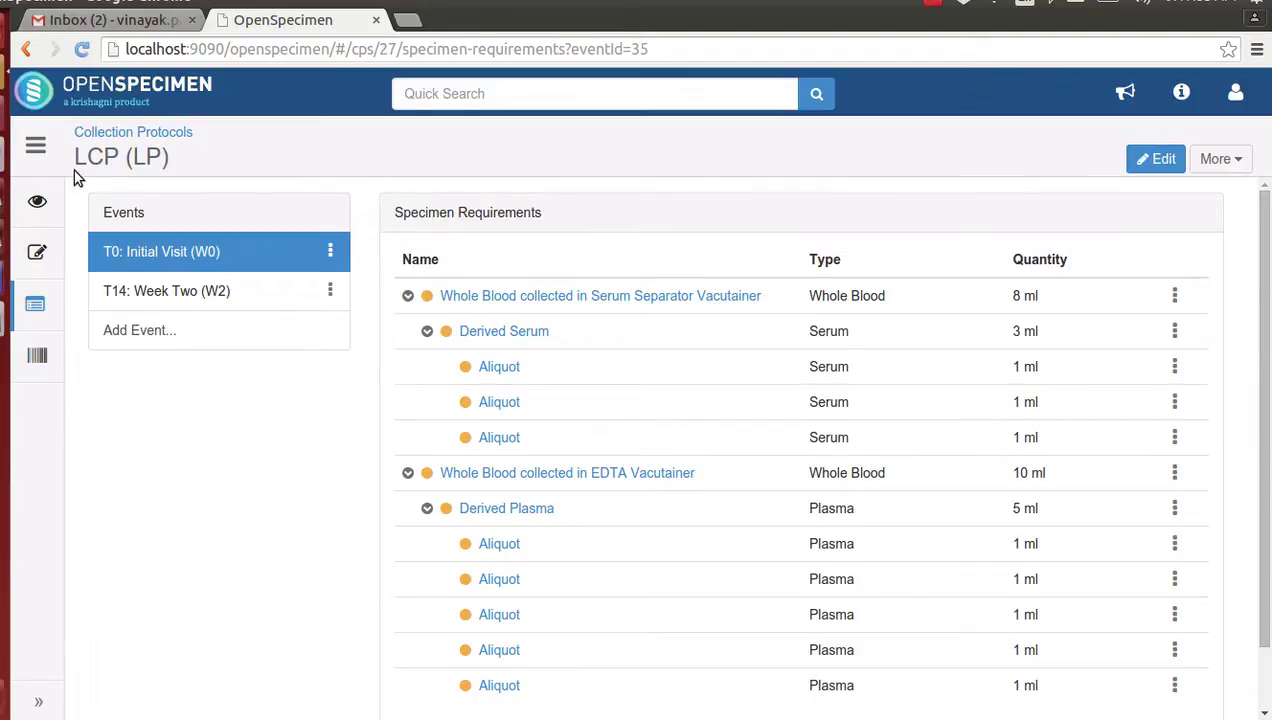
- From Home, start a new Specimen Collection session, discarding the old one, and add a visit row
click(36, 143)
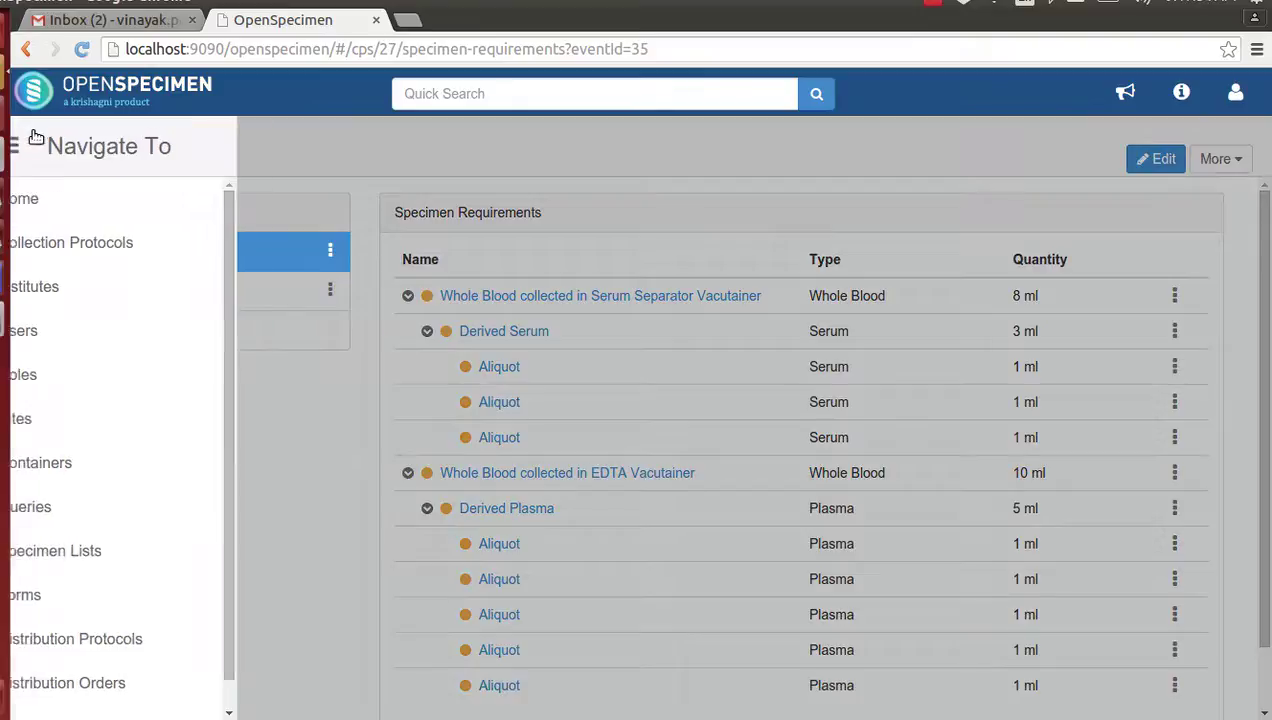
click(58, 200)
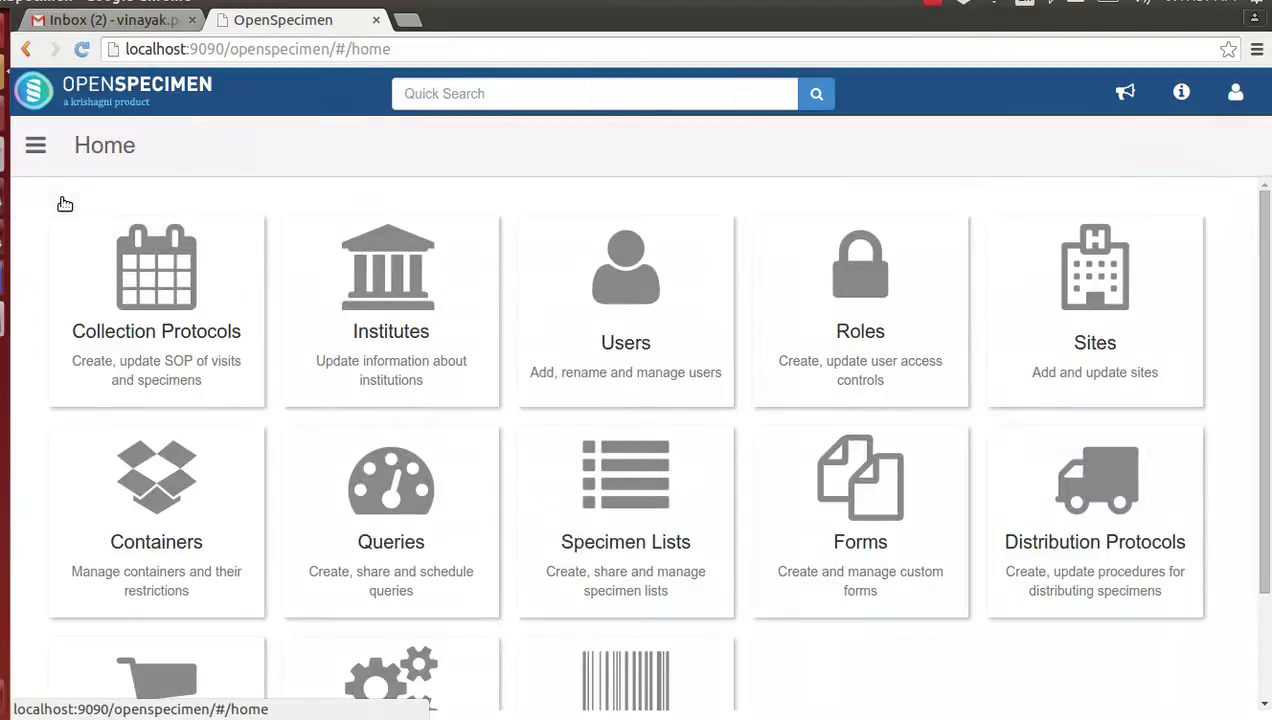
drag(1266, 454, 1268, 545)
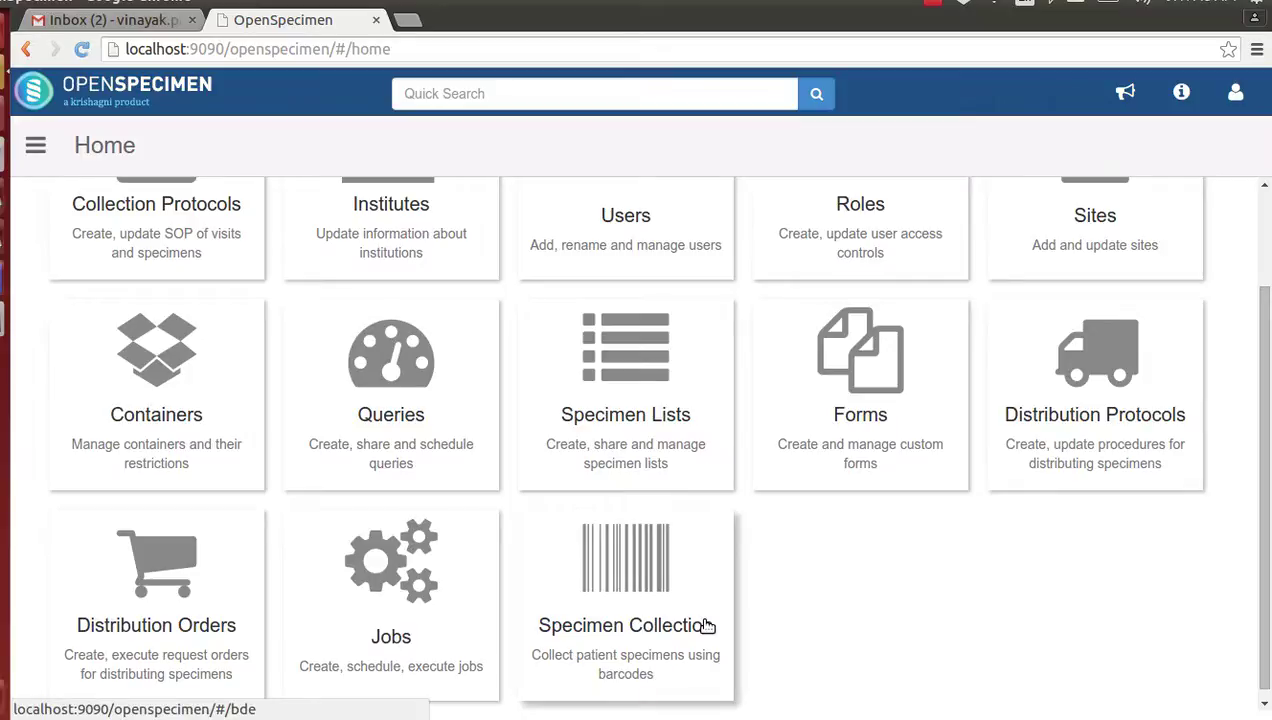
click(707, 625)
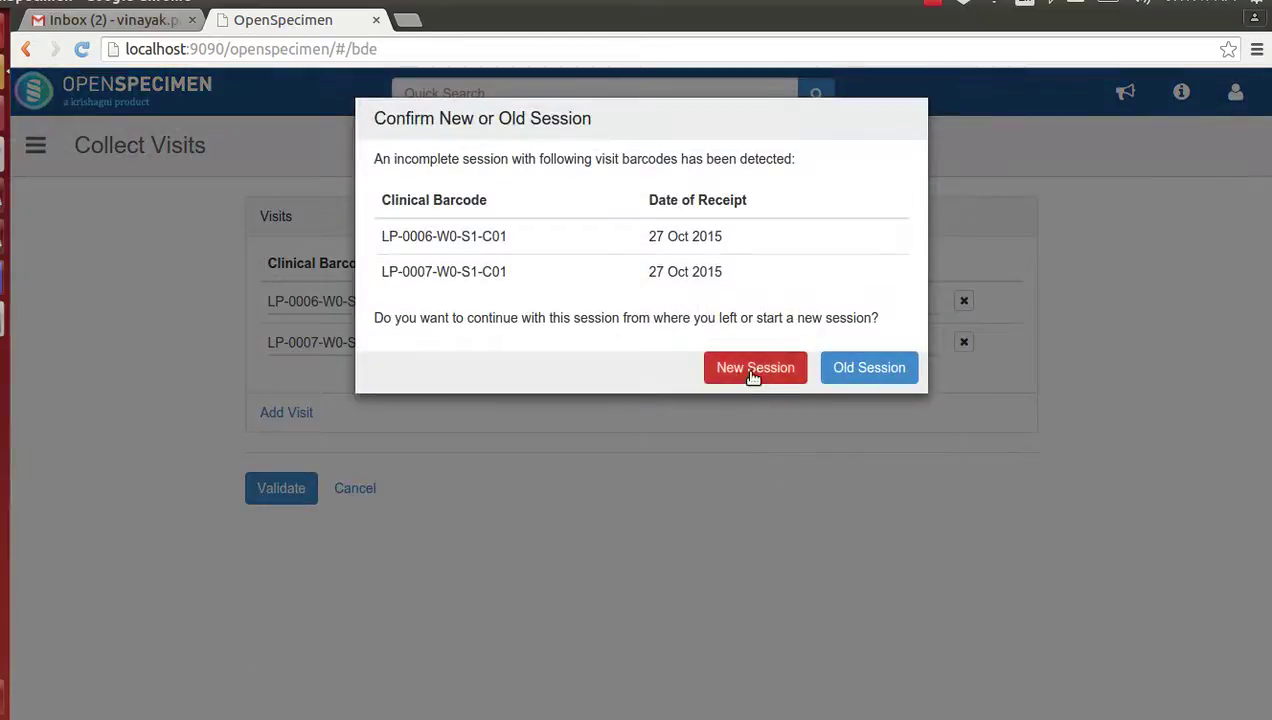
click(753, 372)
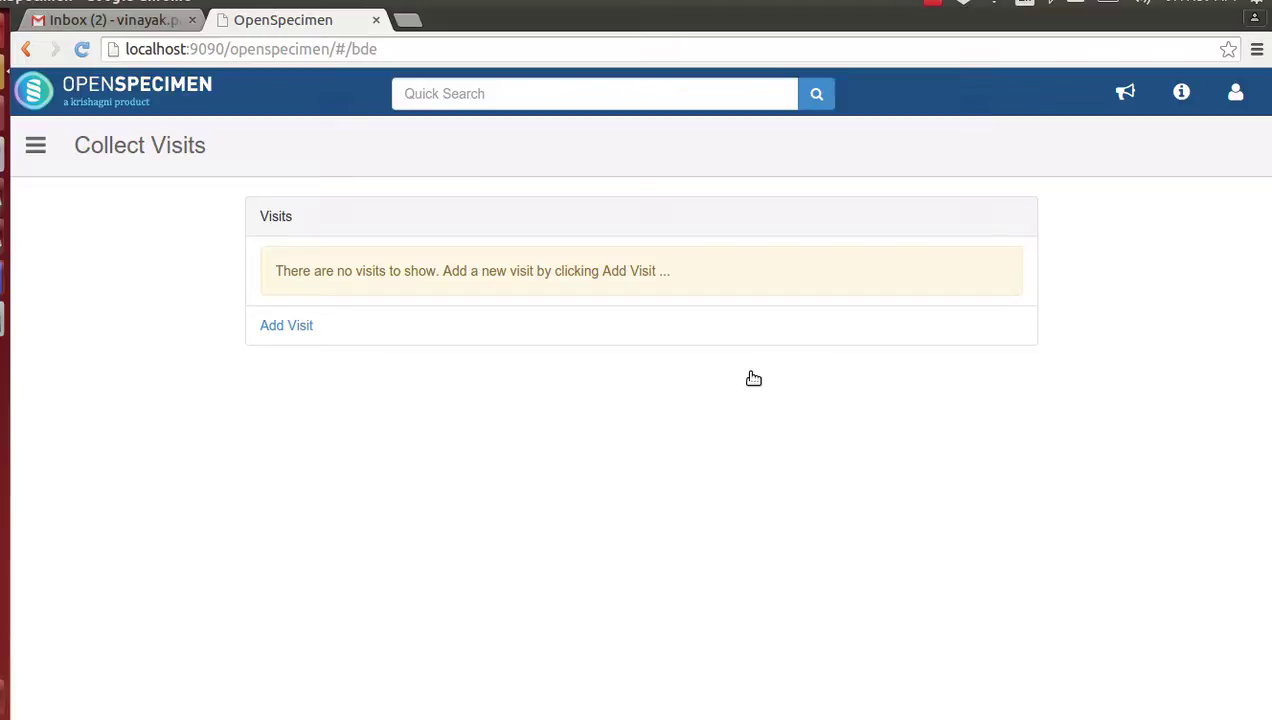
click(308, 326)
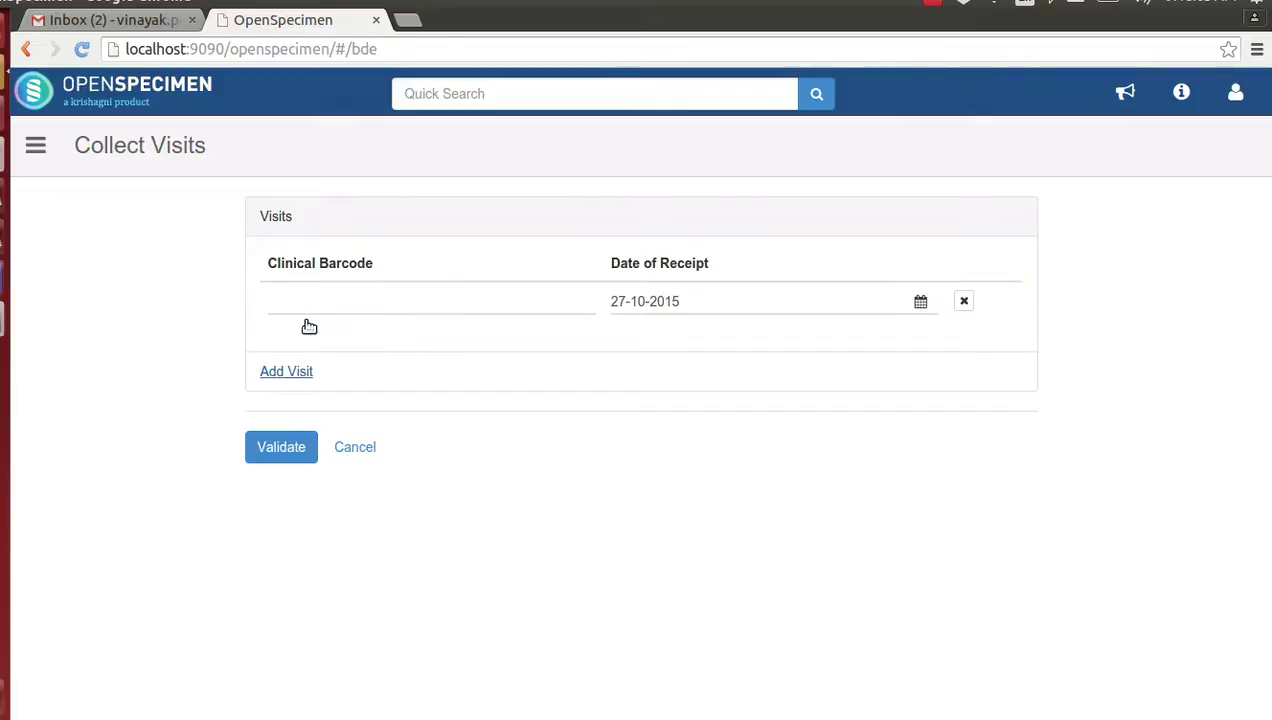
- Enter LP-0006-W0-S1-C01 as the first visit's clinical barcode and select it for copying
click(333, 304)
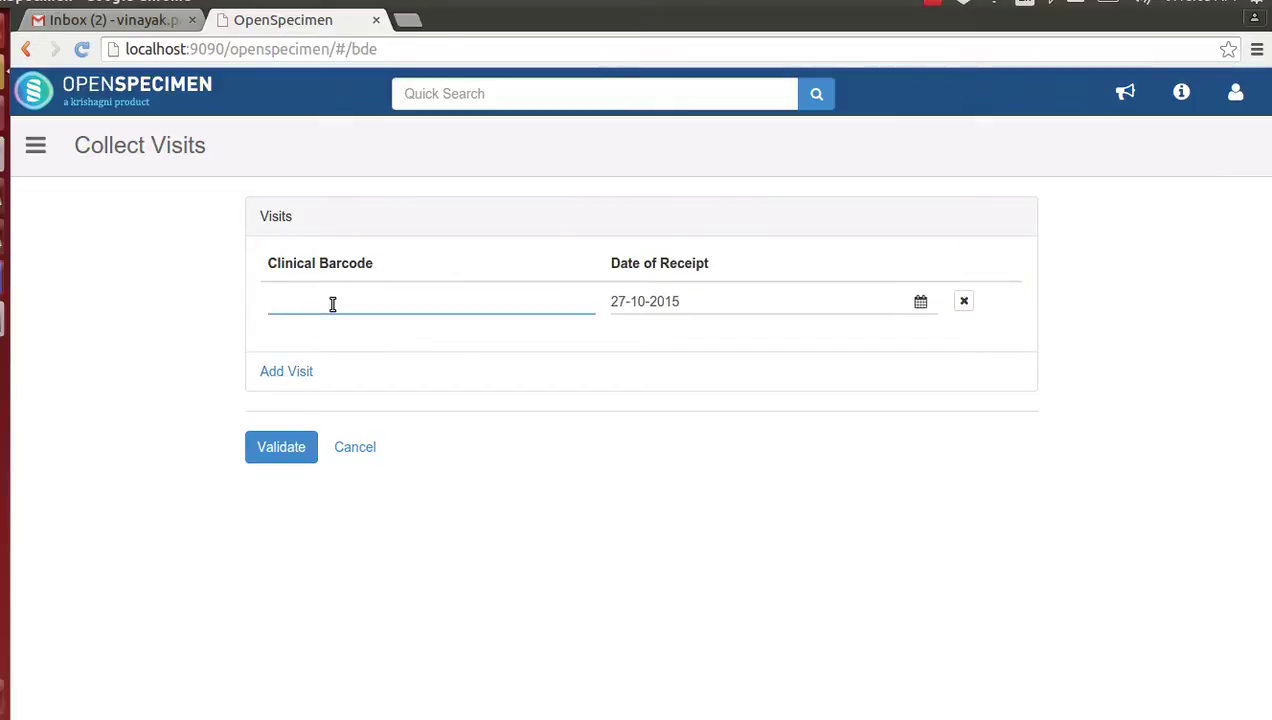
text(LP-0006-W0-S1-C01)
key(ctrl+a)
key(ctrl+c)
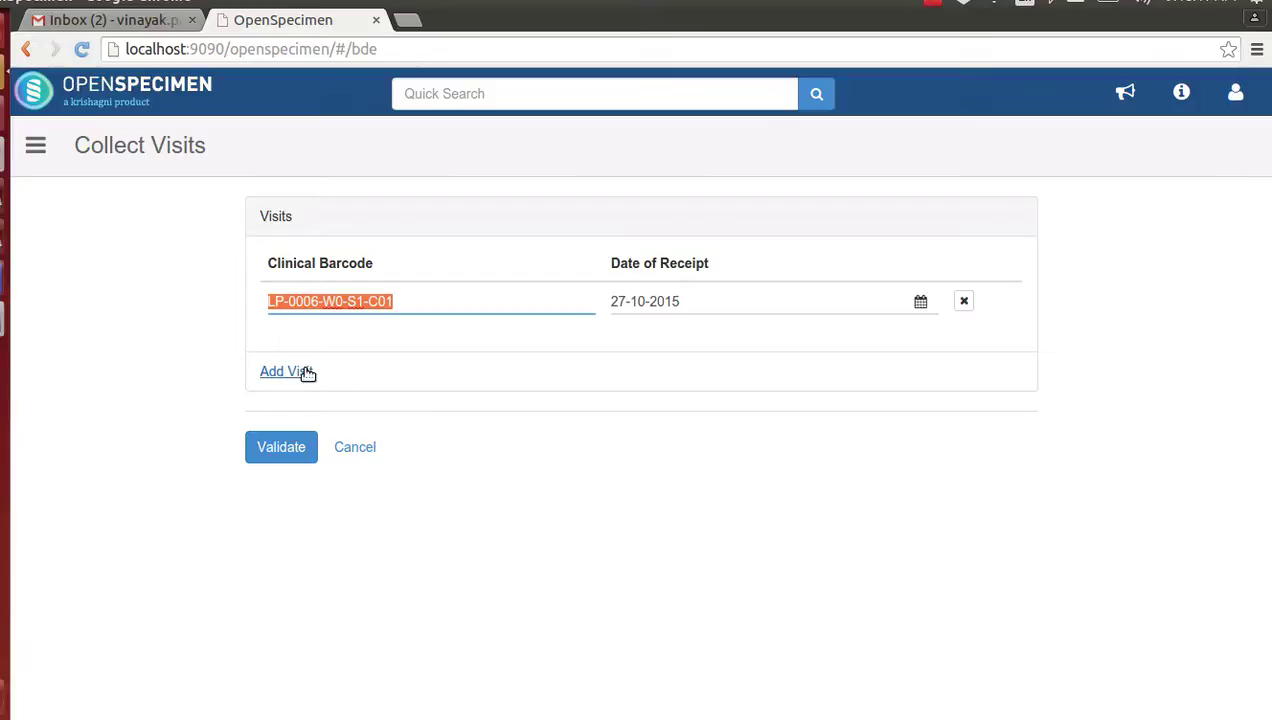
- Add a second visit with barcode LP-0007-W0-S1-C02, adapted from the pasted first barcode
click(306, 372)
click(332, 348)
key(ctrl+v)
key(Home)
key(Right)
key(Right)
key(Right)
key(Right)
key(Right)
key(Right)
key(Right)
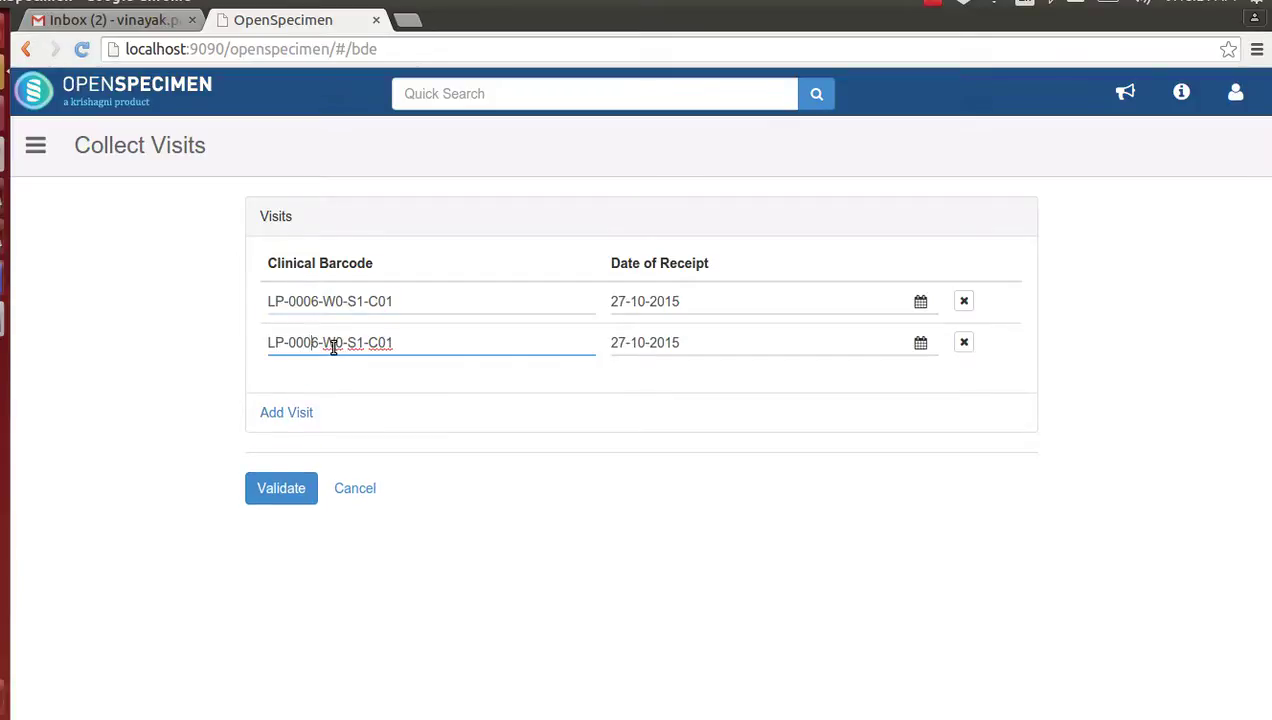
key(BackSpace)
text(7)
click(497, 348)
key(BackSpace)
text(2)
- Validate both barcodes, then highlight the first one's LP-0006 participant, W0 visit and C01 cohort parts
click(303, 488)
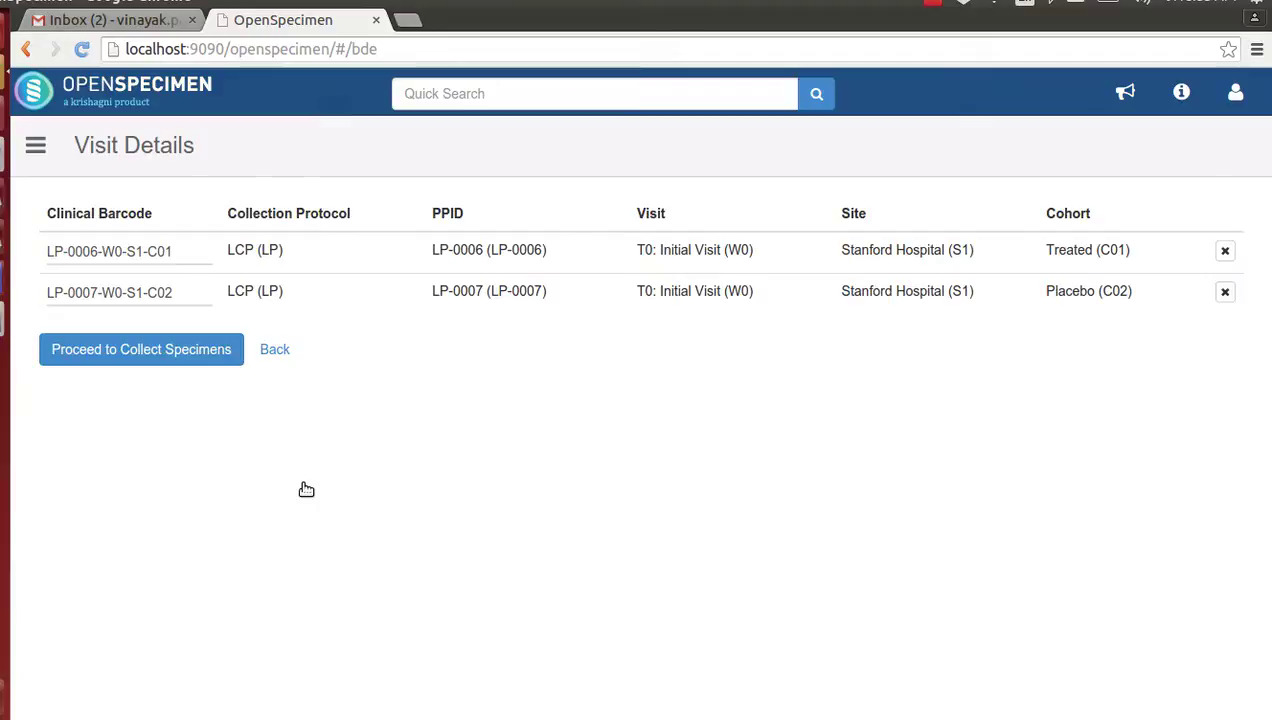
click(182, 253)
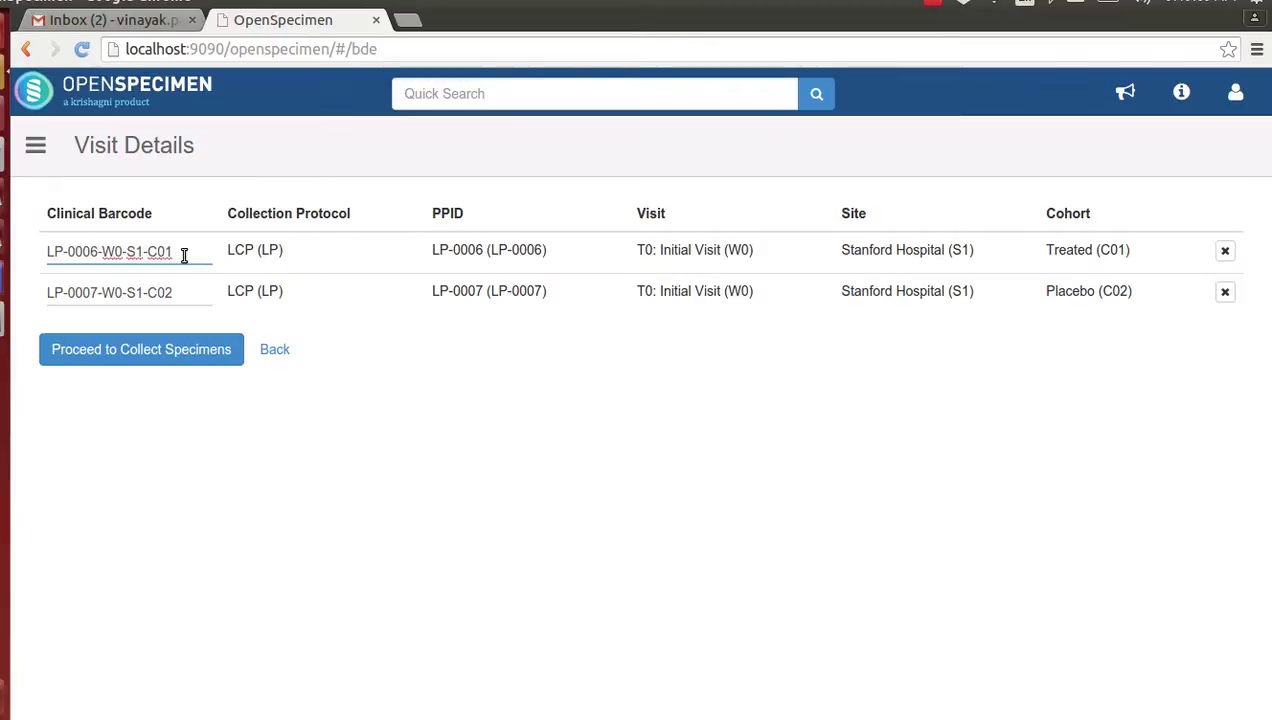
mouse_move(97, 253)
mouse_down()
mouse_move(46, 252)
mouse_move(113, 252)
mouse_up()
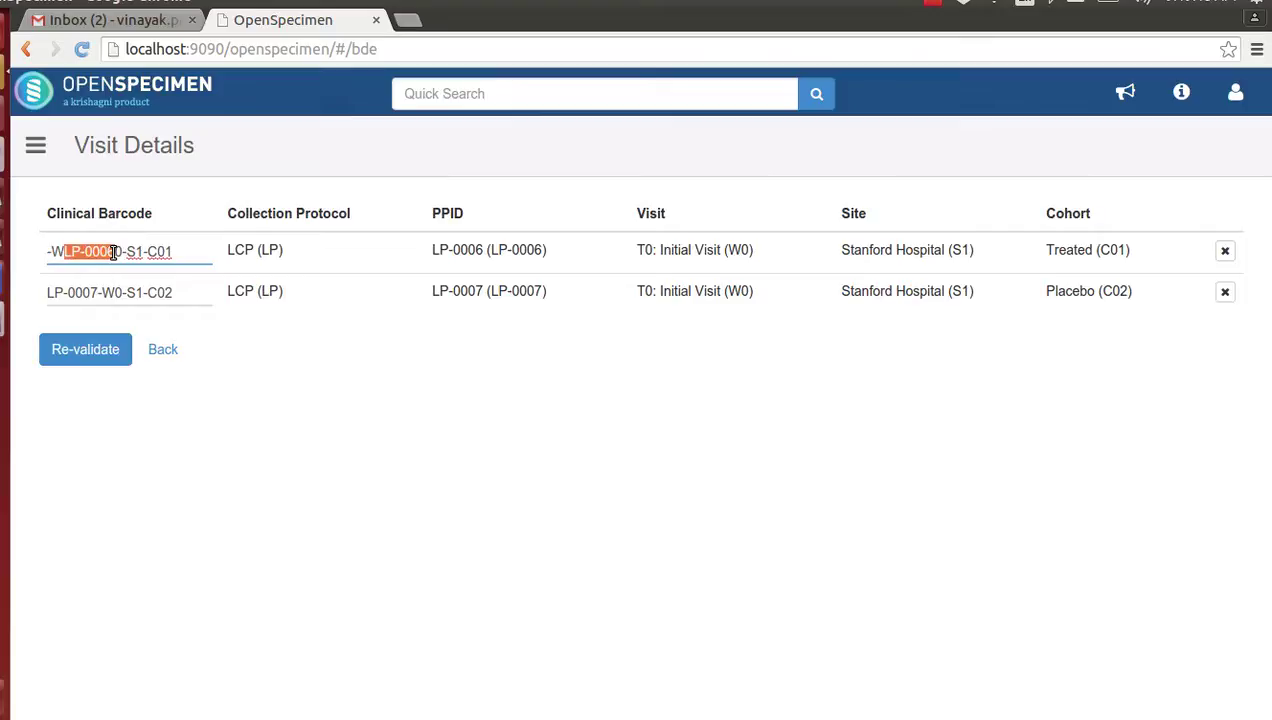
key(ctrl+z)
double_click(108, 251)
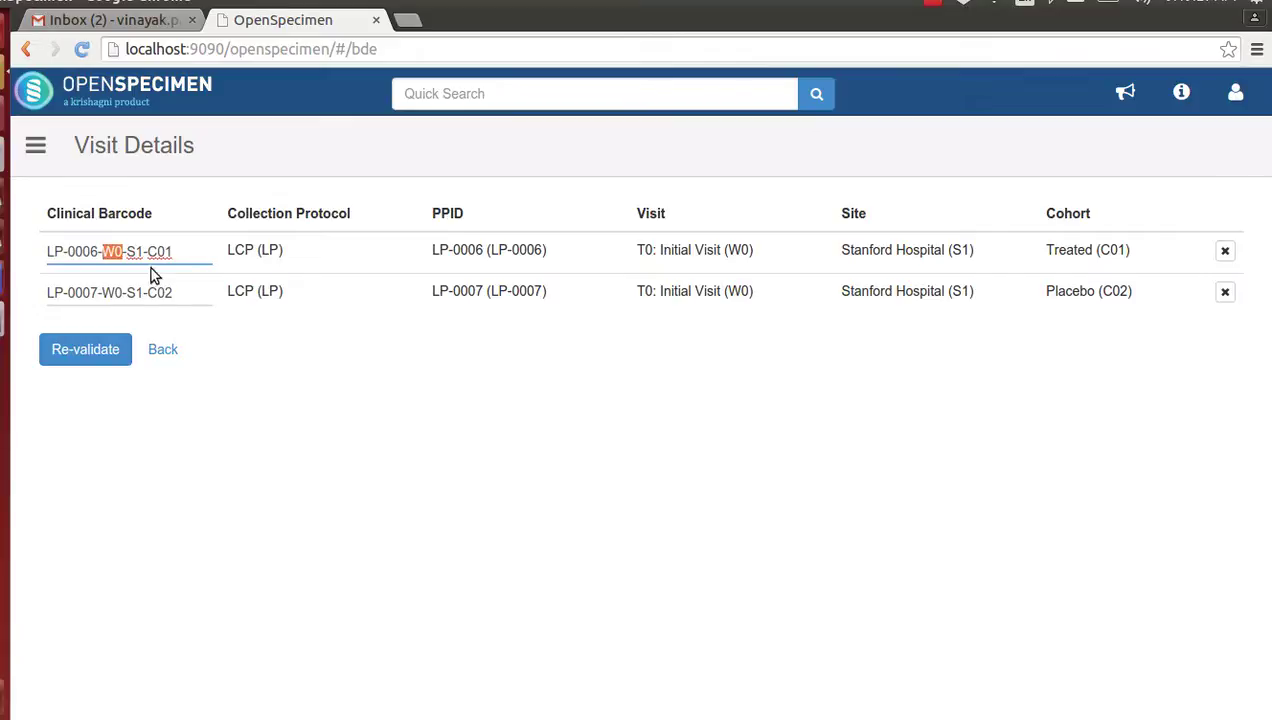
click(136, 253)
double_click(161, 252)
click(196, 297)
- Change the second barcode's cohort to C03 and re-validate, which flags it as invalid
key(BackSpace)
key(BackSpace)
key(BackSpace)
text(C03)
click(84, 360)
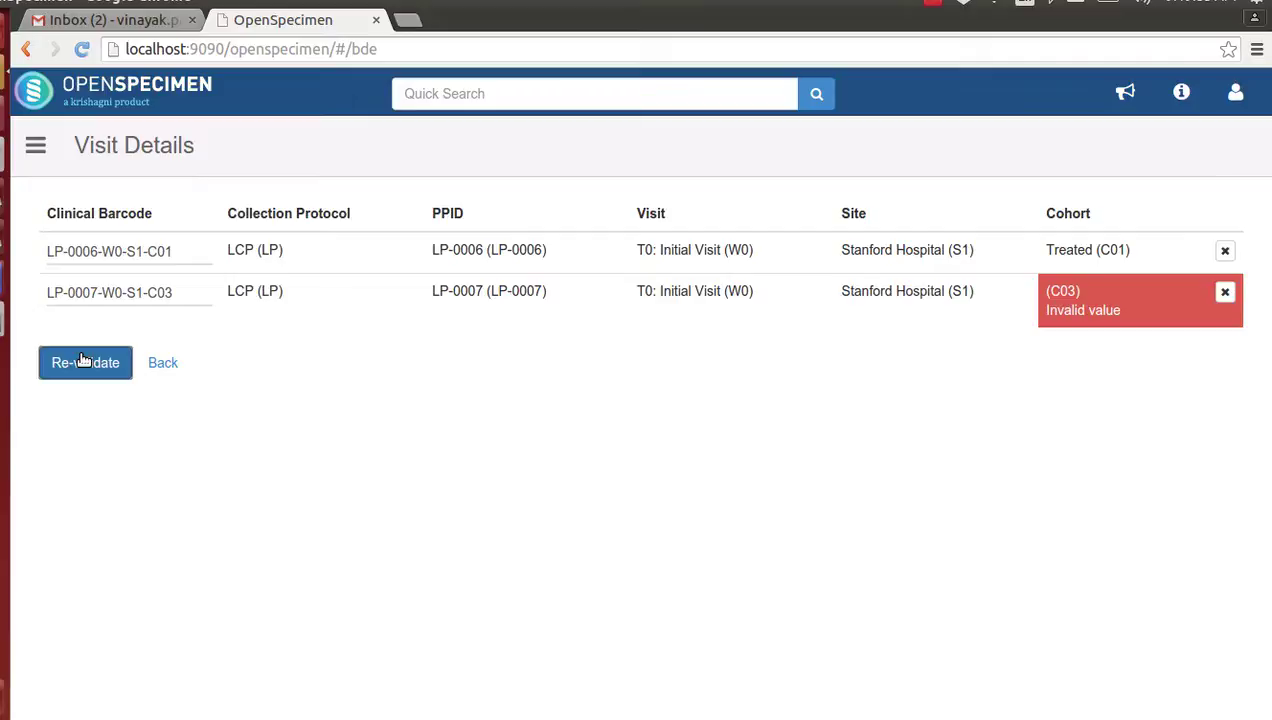
- Restore the second barcode to LP-0007-W0-S1-C02 and re-validate, showing cohort Placebo (C02)
click(185, 299)
key(BackSpace)
text(2)
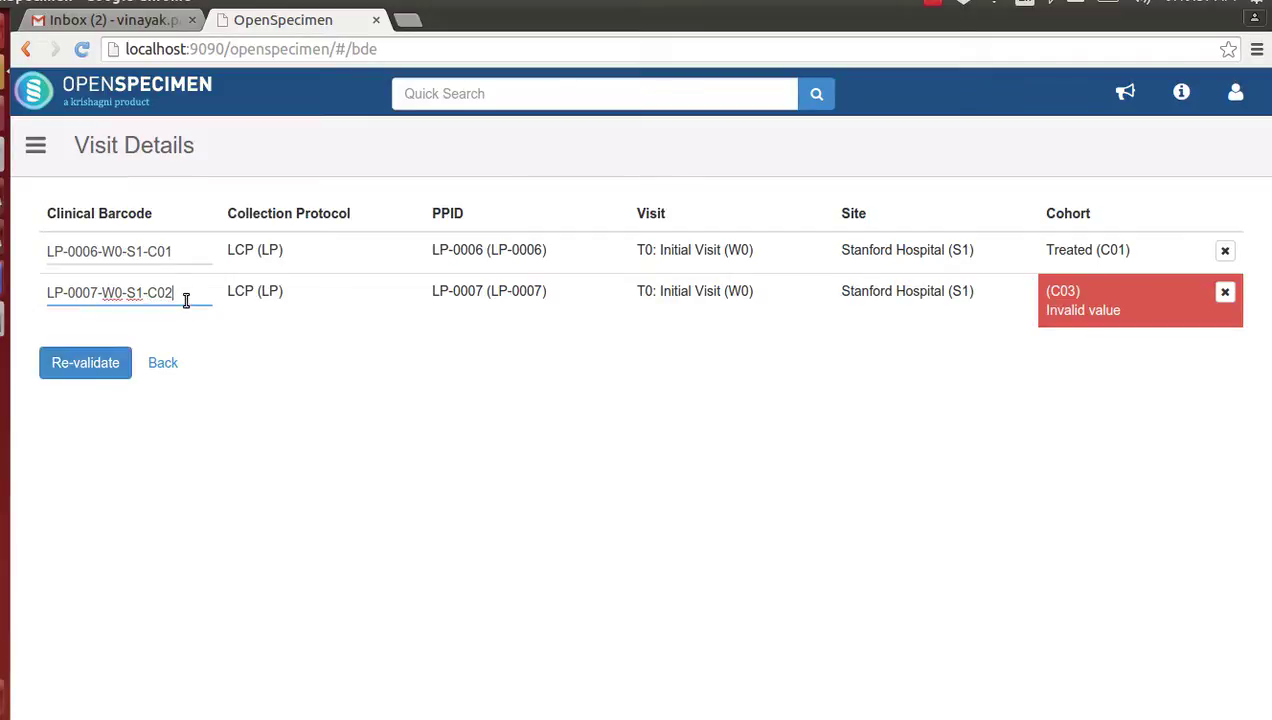
click(74, 372)
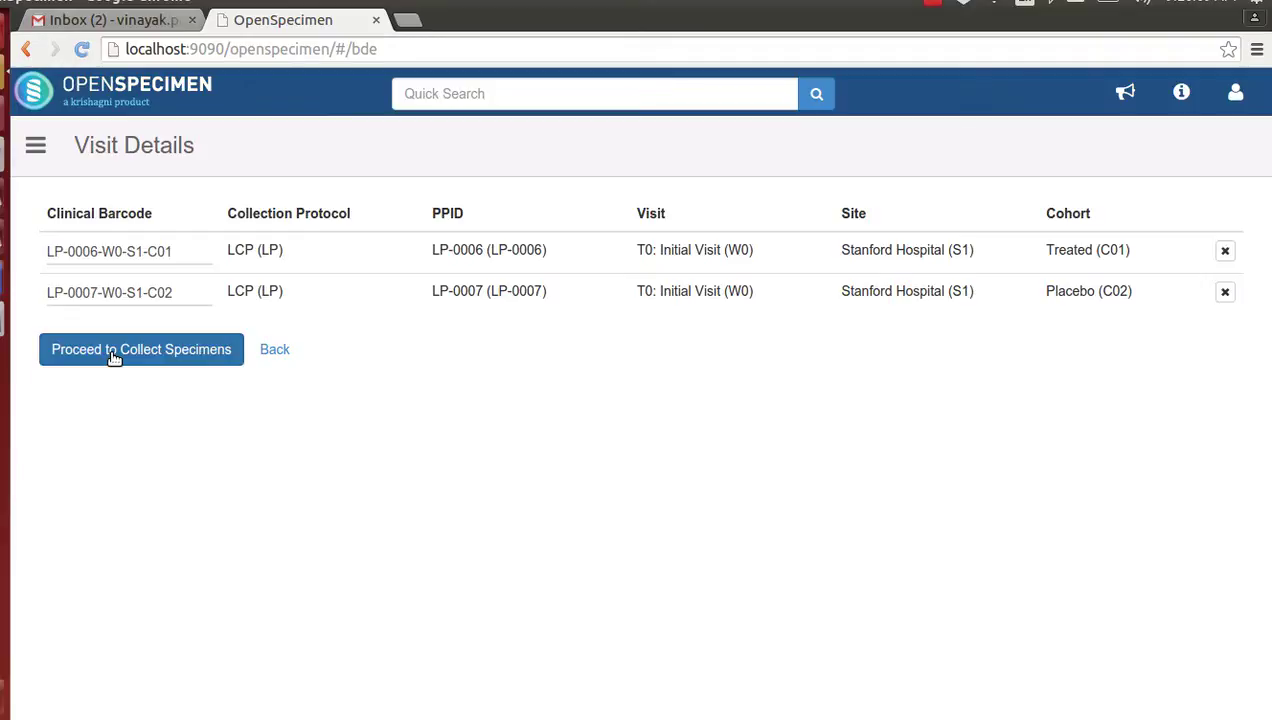
- Proceed to Collect Primary Specimens and select the LP-0006-W0-S1-C01-SST label text
click(113, 357)
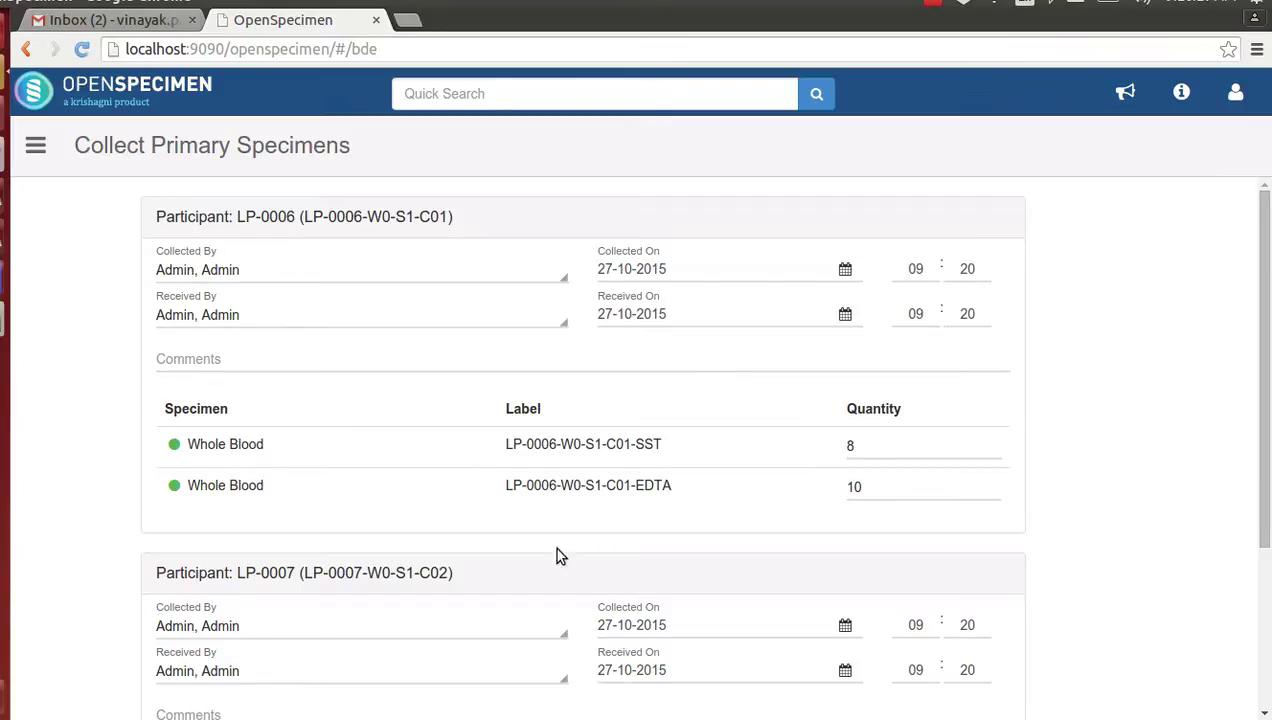
drag(1268, 432, 1246, 612)
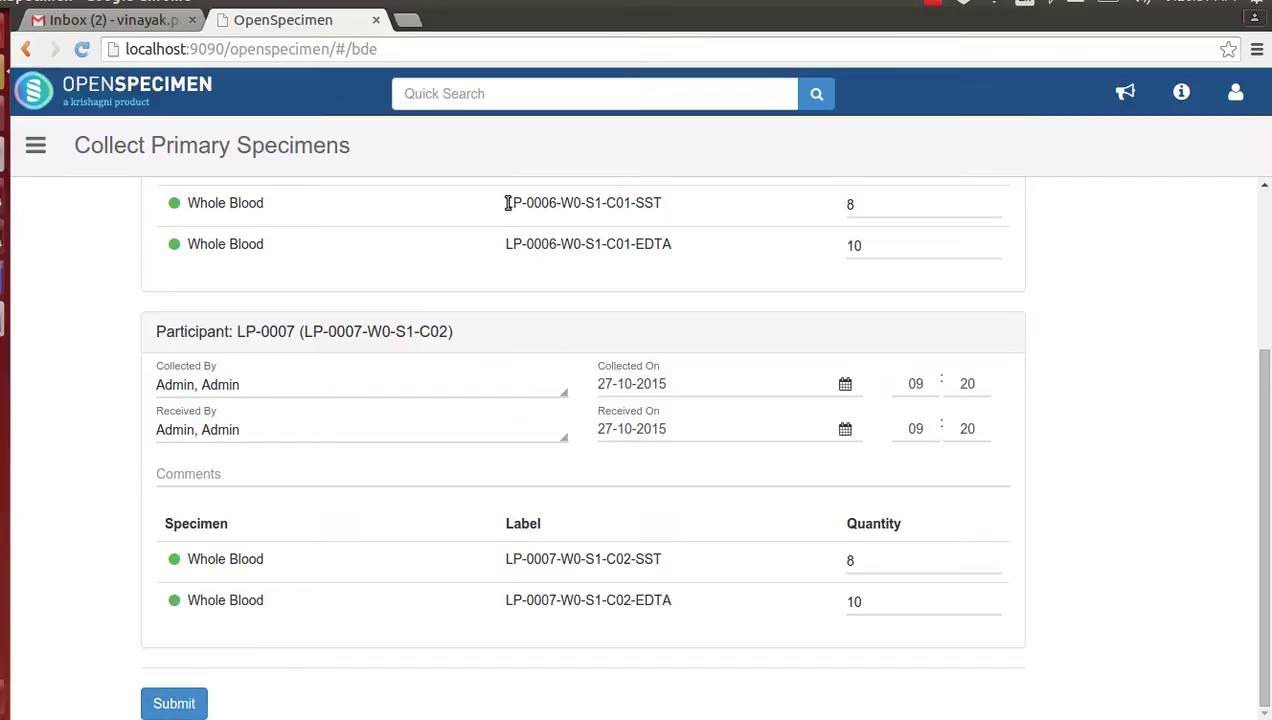
drag(506, 203, 662, 205)
key(ctrl+c)
- Submit the primary specimens and print labels for the checked LP-0006 and LP-0007 aliquots
click(203, 708)
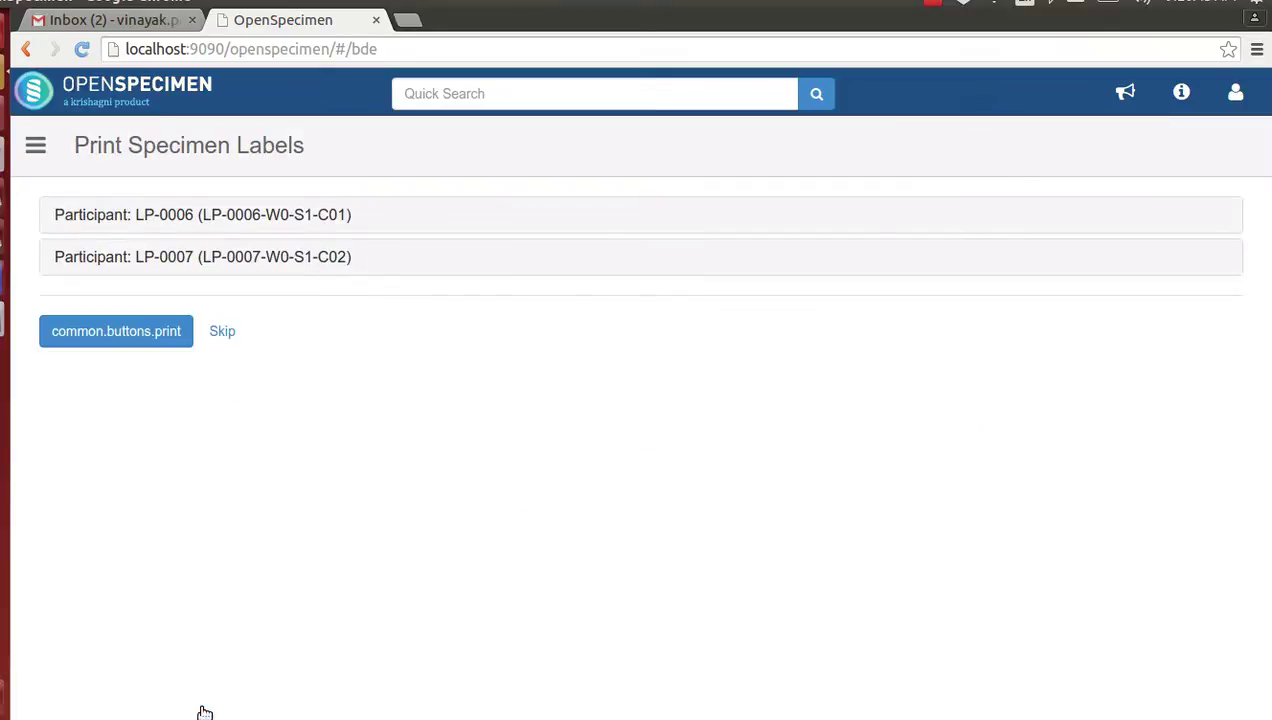
click(268, 218)
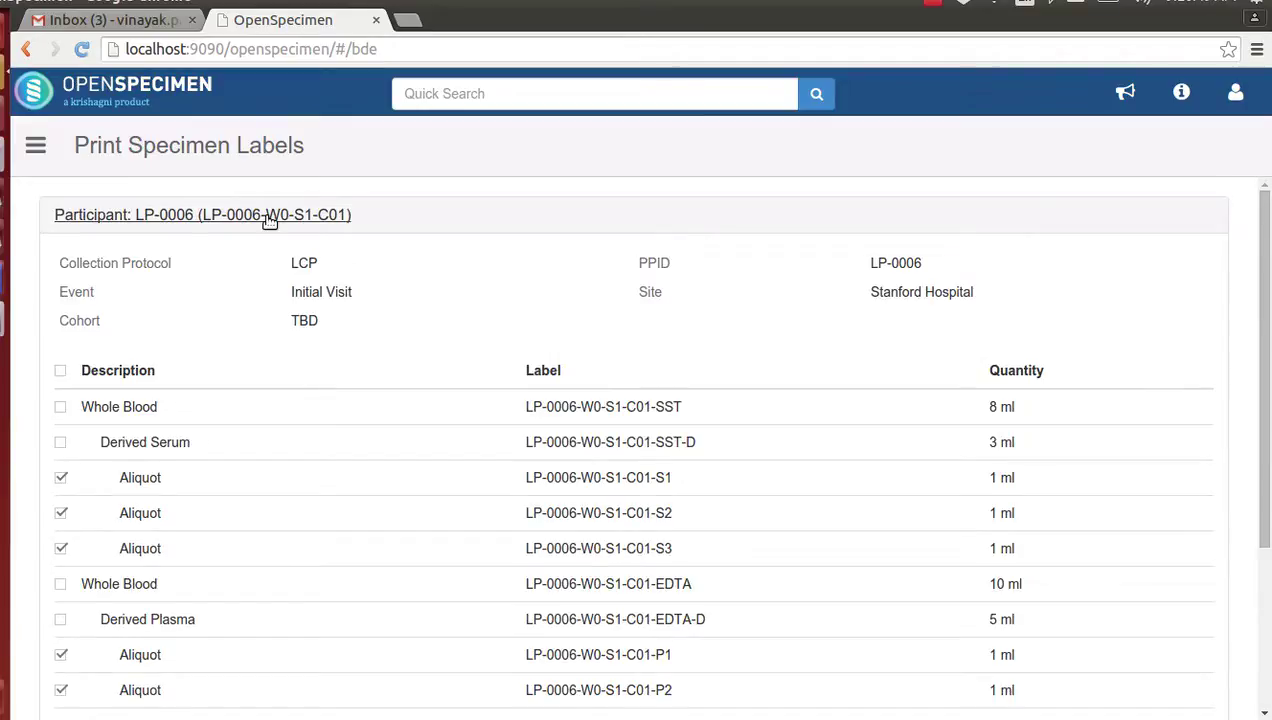
scroll(1268, 406, down, 1)
drag(1268, 406, 1268, 530)
click(270, 679)
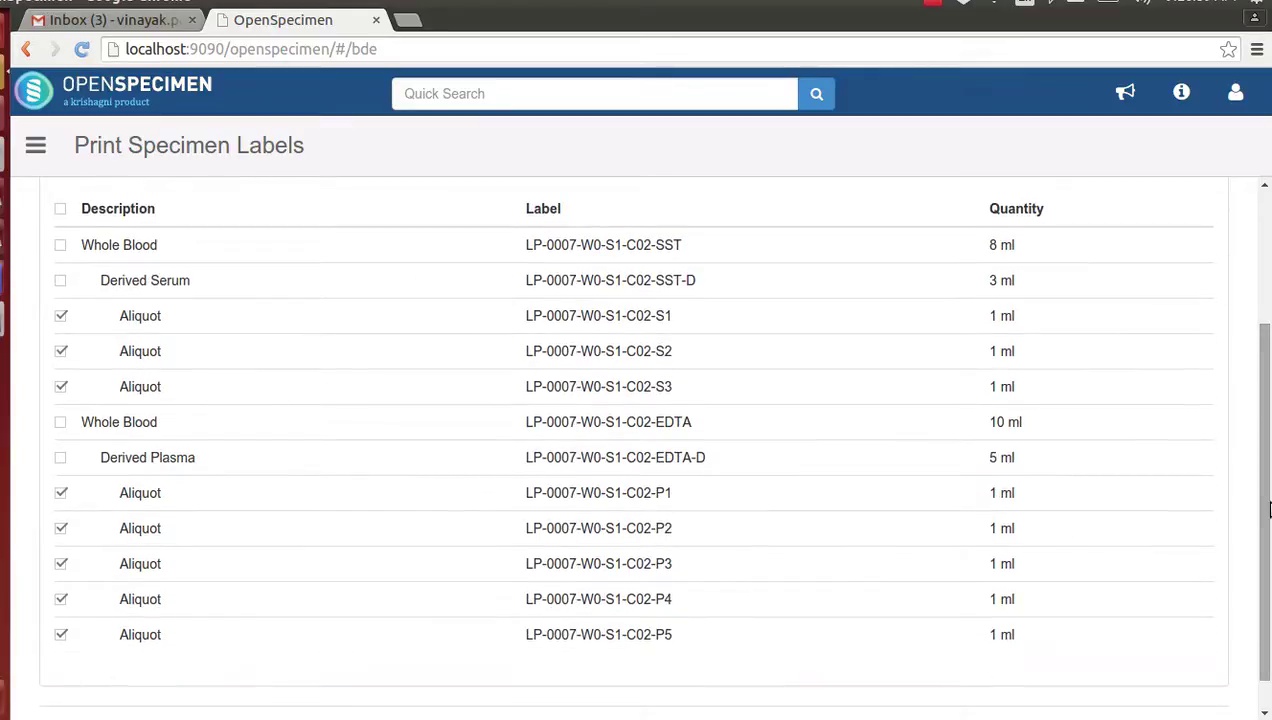
scroll(1268, 510, down, 1)
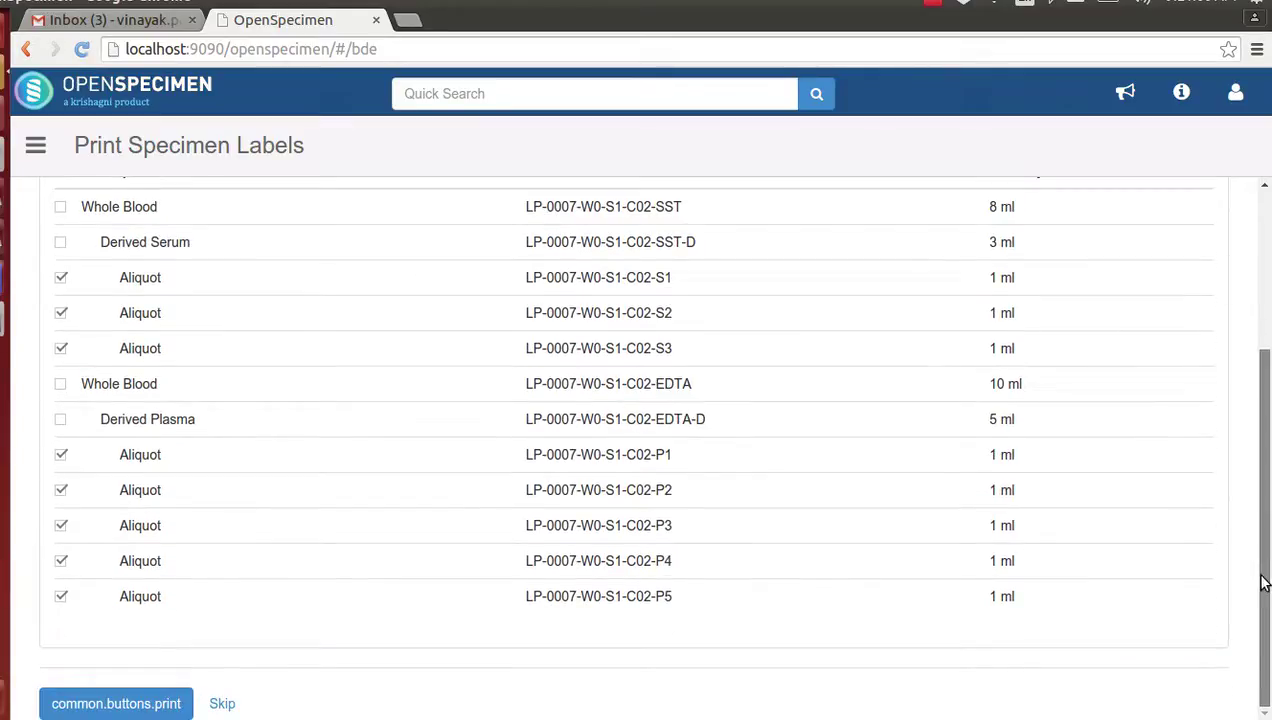
click(168, 703)
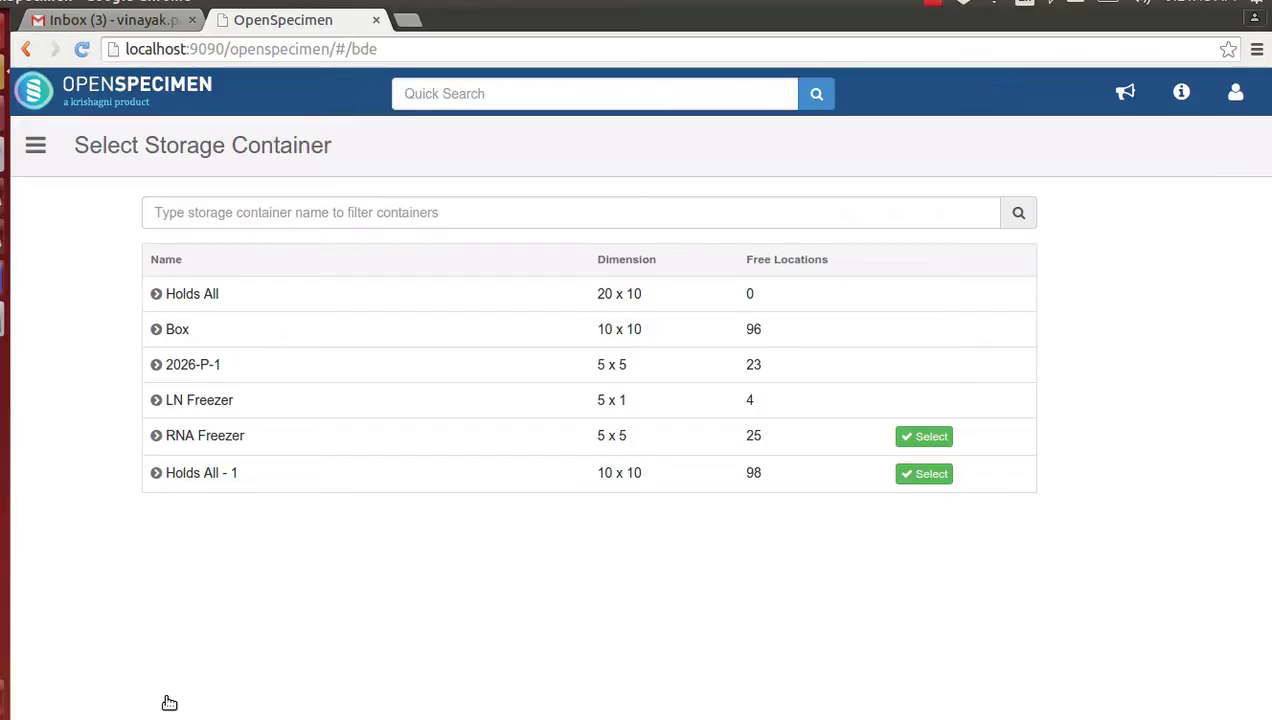
- Expand LN Freezer and LN F - Rack 1 to reveal Box 1 and Box 5
click(158, 400)
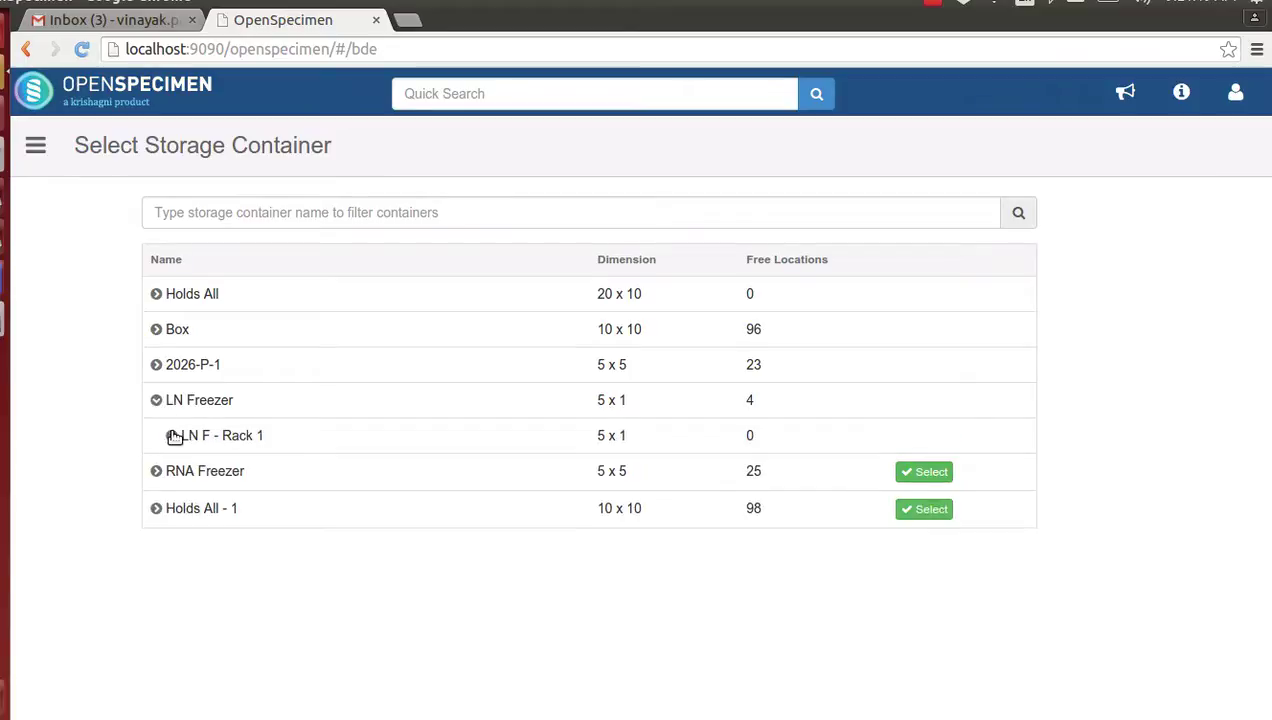
click(172, 436)
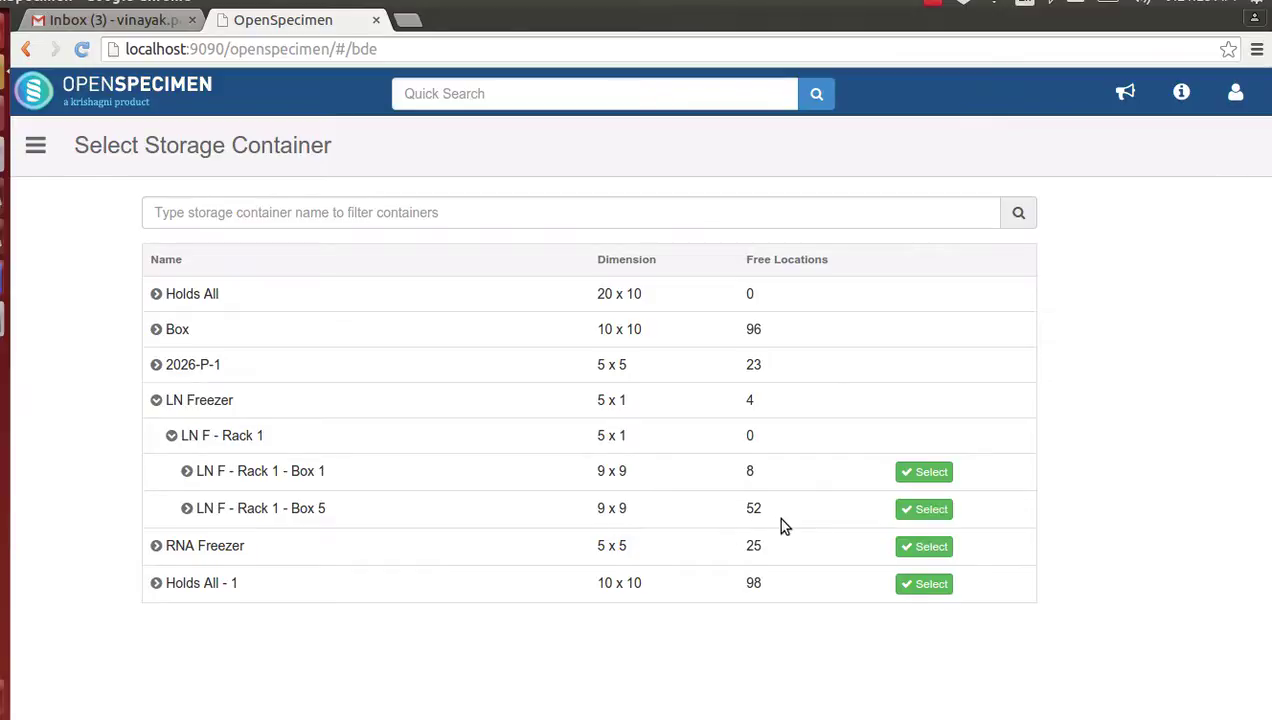
- Choose LN F - Rack 1 - Box 5 and enter the first aliquot barcode ending S1
click(922, 510)
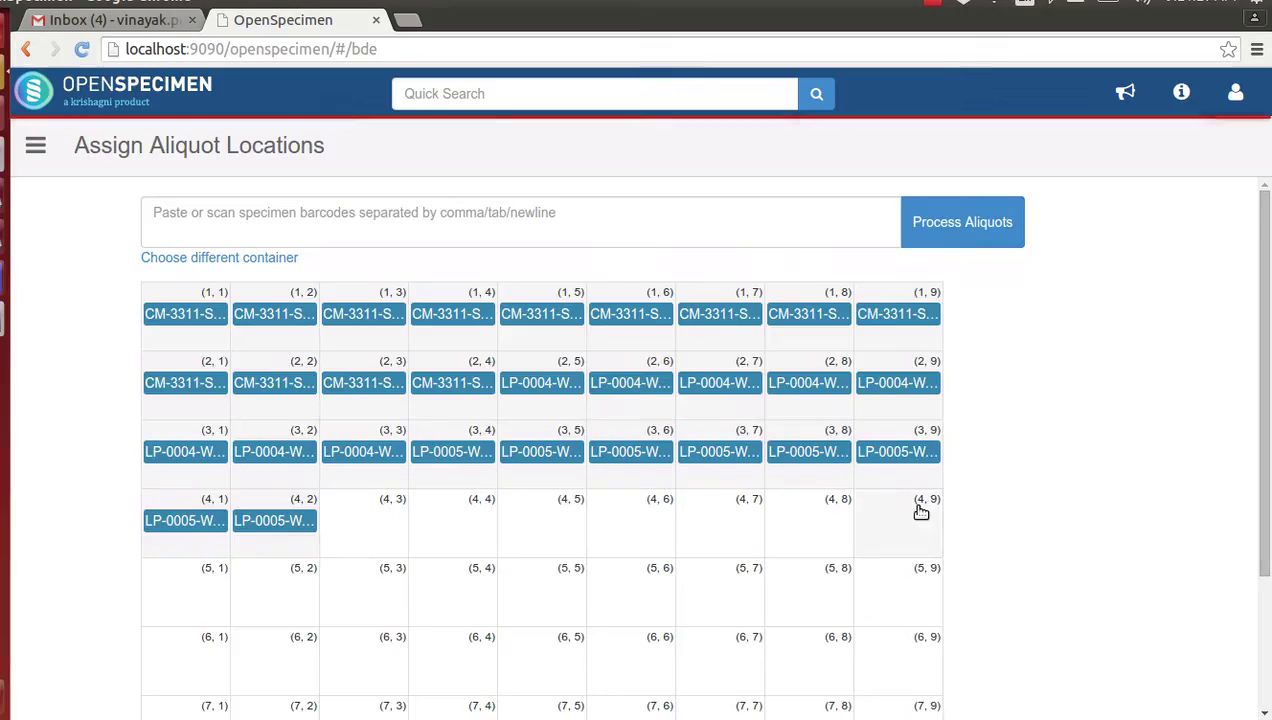
click(391, 237)
key(ctrl+v)
key(BackSpace)
key(BackSpace)
key(BackSpace)
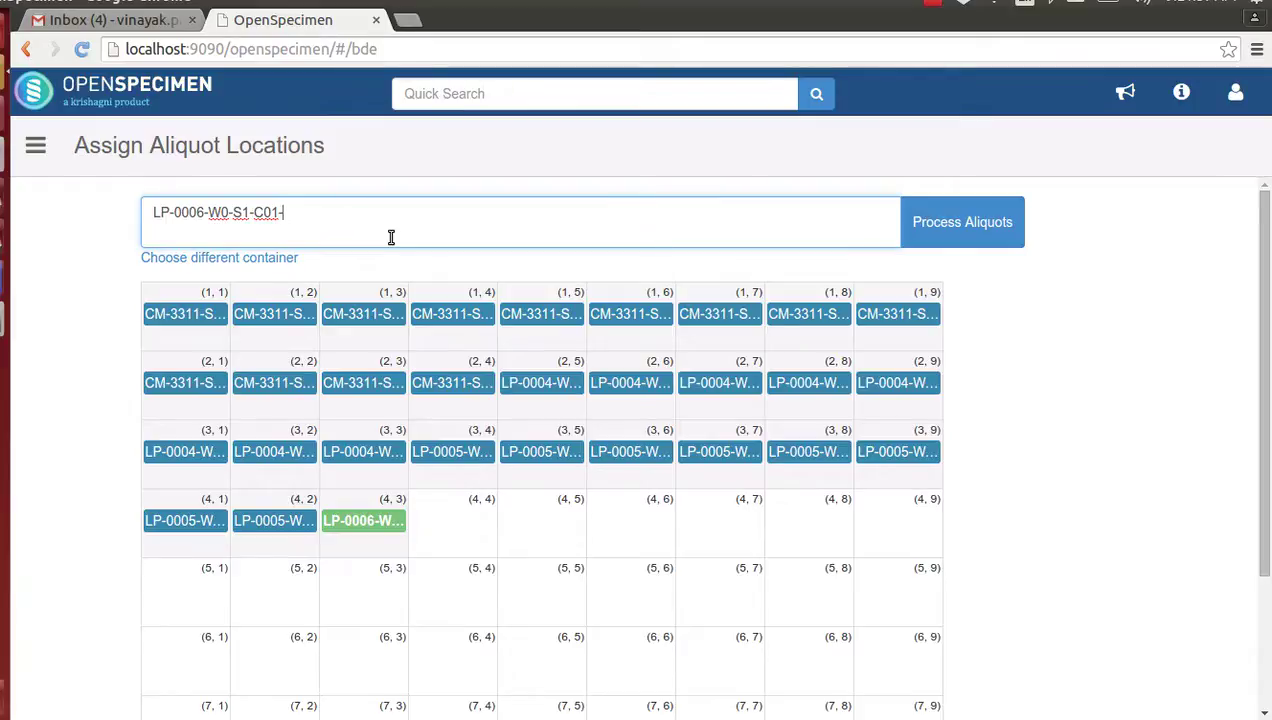
text(S1)
key(ctrl+a)
key(ctrl+c)
- Append the S2 and S3 serum aliquot barcodes, comma-separated
key(End)
text(,)
key(ctrl+v)
key(BackSpace)
text(2,)
key(ctrl+v)
key(BackSpace)
text(3)
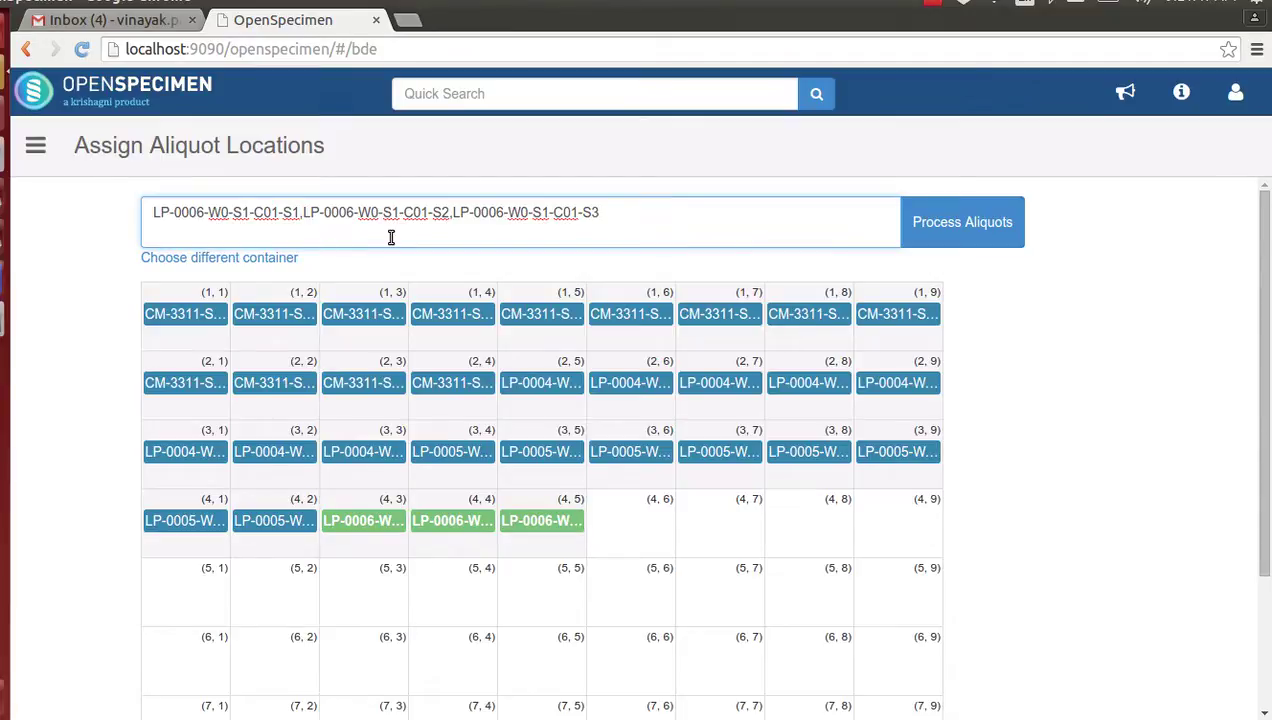
text(,)
- Append plasma aliquot barcodes P1 through P5, filling positions up to (5,1)
key(ctrl+v)
key(BackSpace)
key(BackSpace)
text(P1,)
key(ctrl+v)
key(BackSpace)
key(BackSpace)
text(P2,)
key(ctrl+v)
key(BackSpace)
key(BackSpace)
text(P3,)
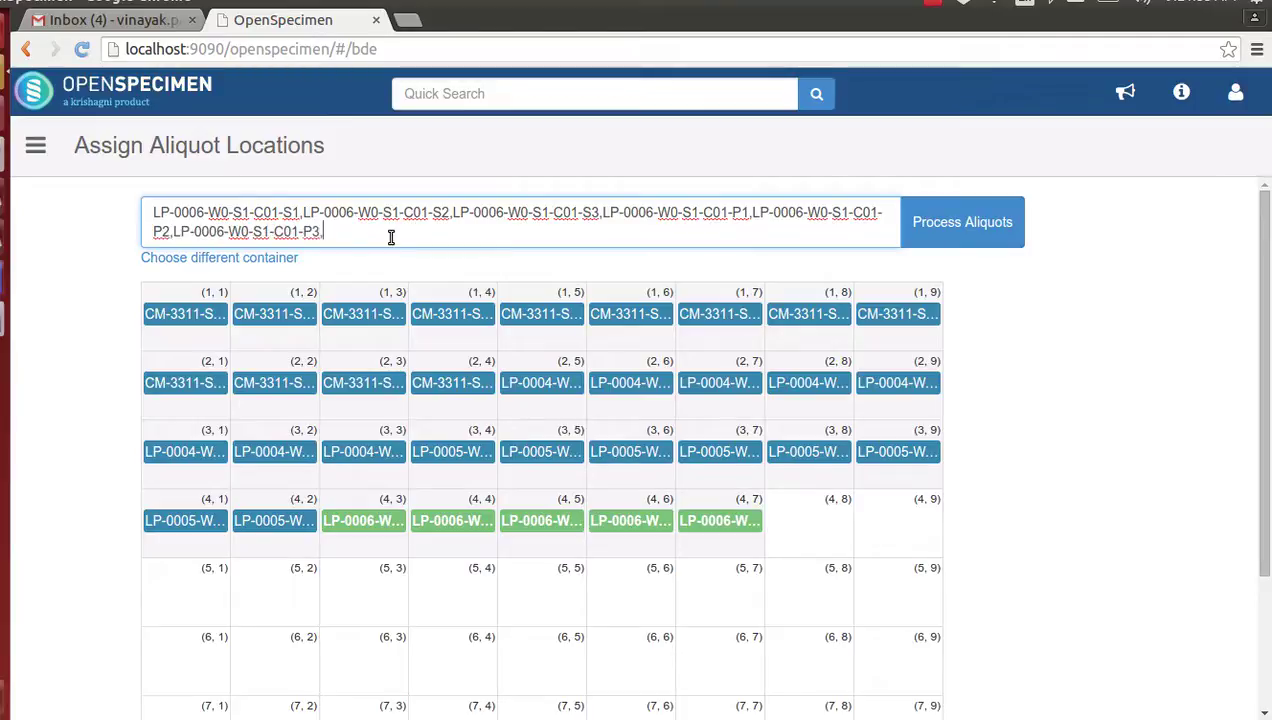
key(ctrl+v)
key(BackSpace)
key(BackSpace)
text(P4,)
key(ctrl+v)
key(BackSpace)
key(BackSpace)
text(P5)
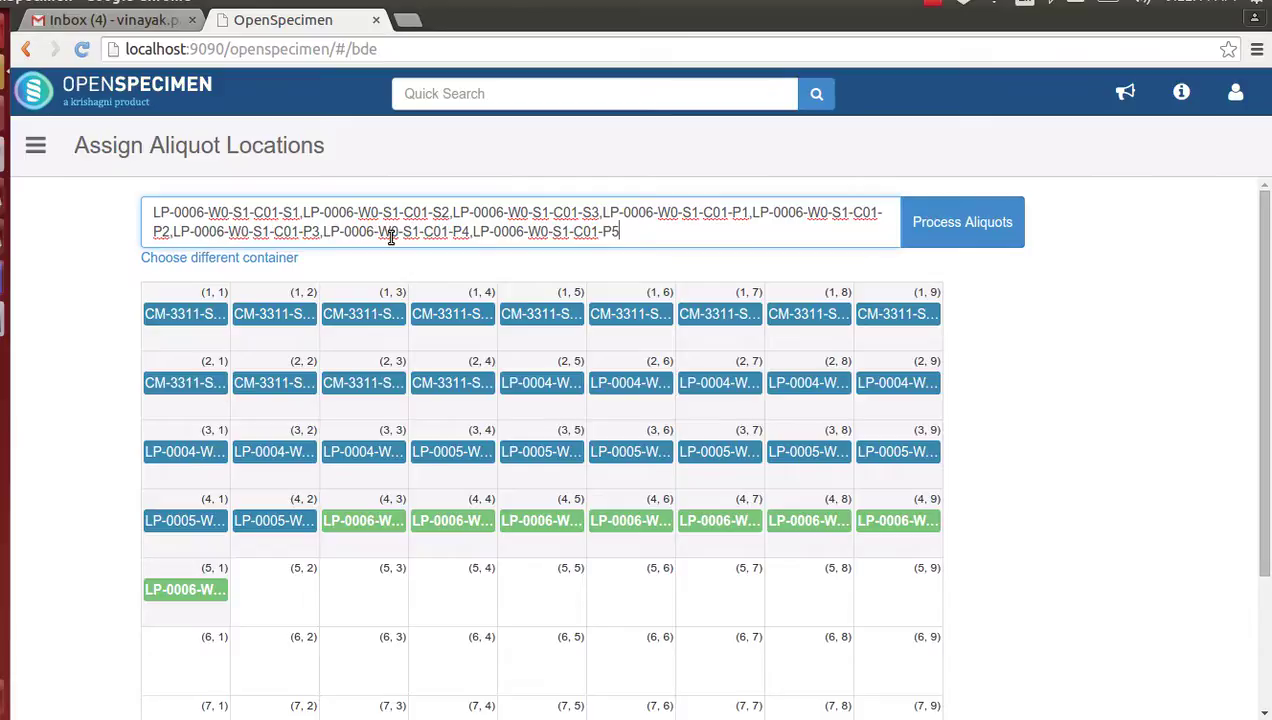
- Assign LP-0006's child aliquots to their Box 5 positions and submit them
click(966, 244)
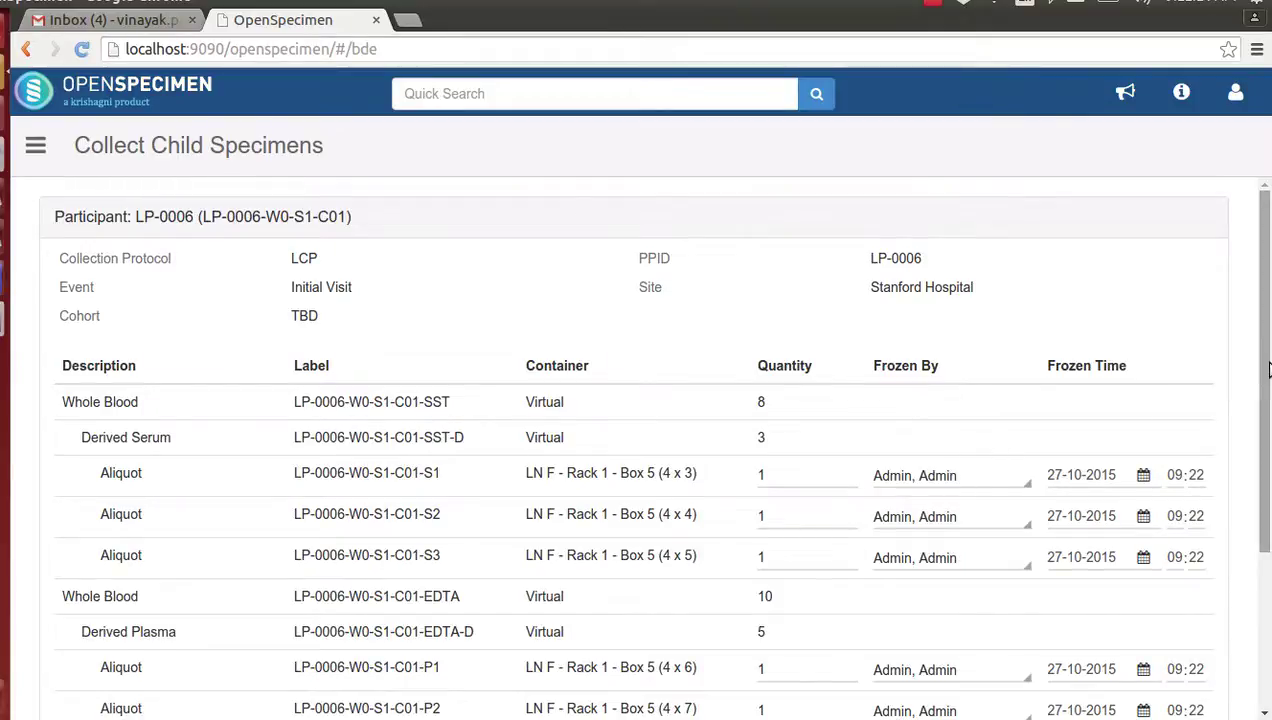
drag(1268, 370, 1262, 483)
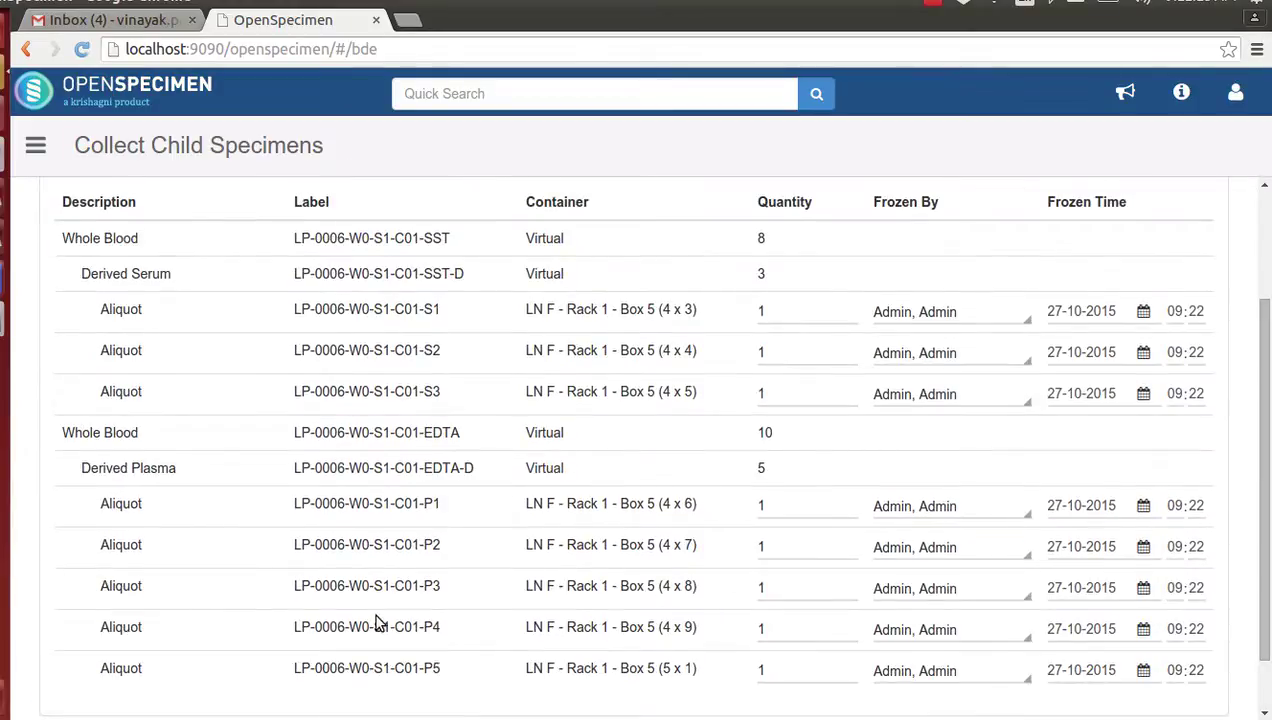
drag(1265, 497, 1268, 546)
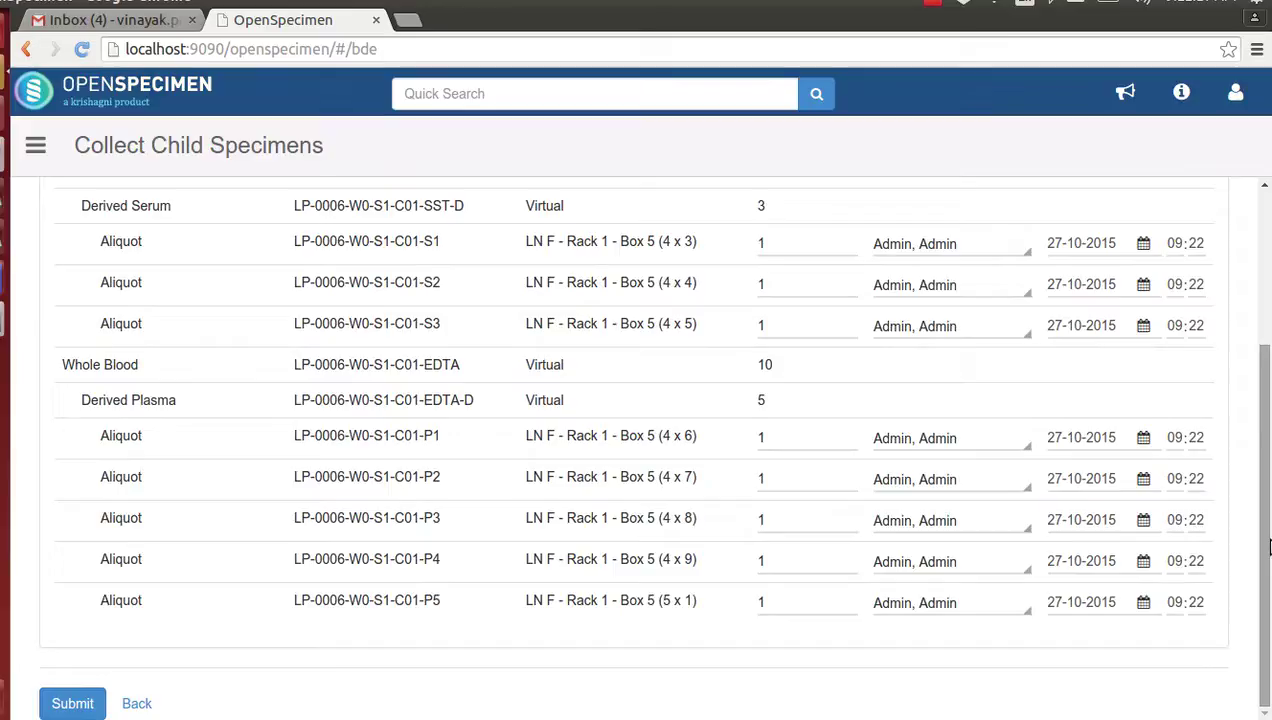
click(66, 701)
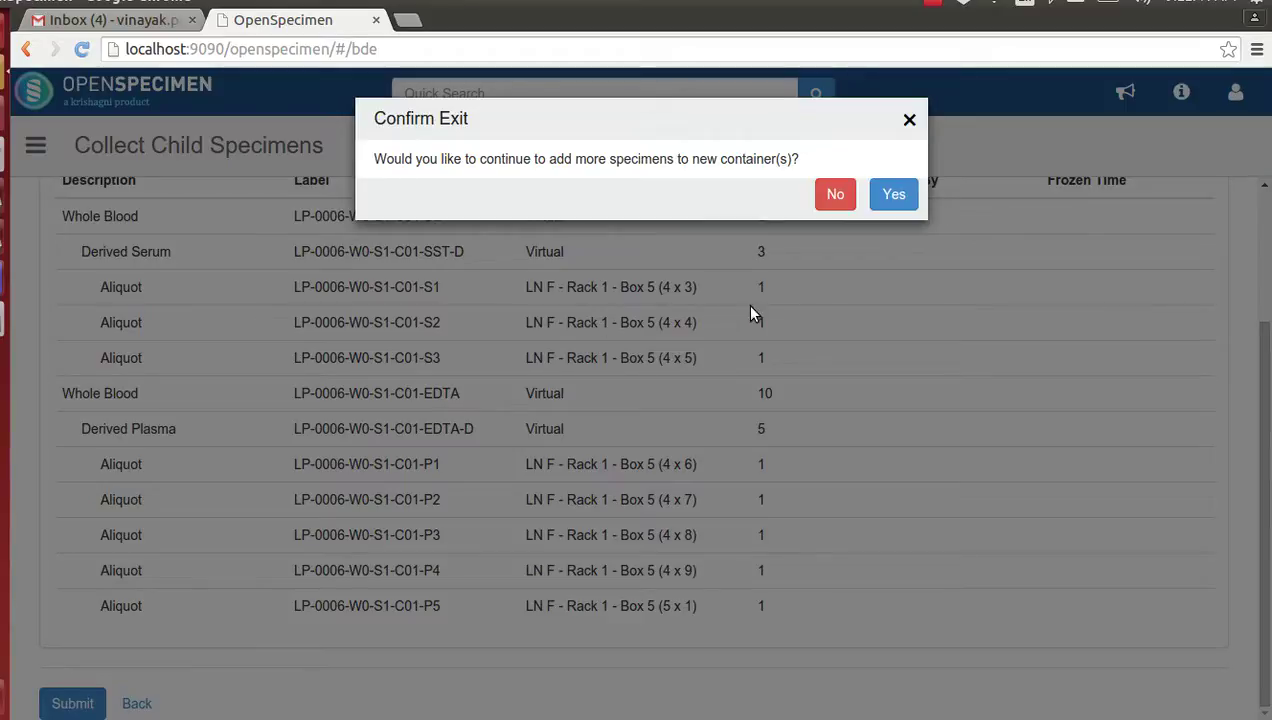
- Continue storing in a new container, choosing LN F - Rack 1 - Box 5
click(905, 200)
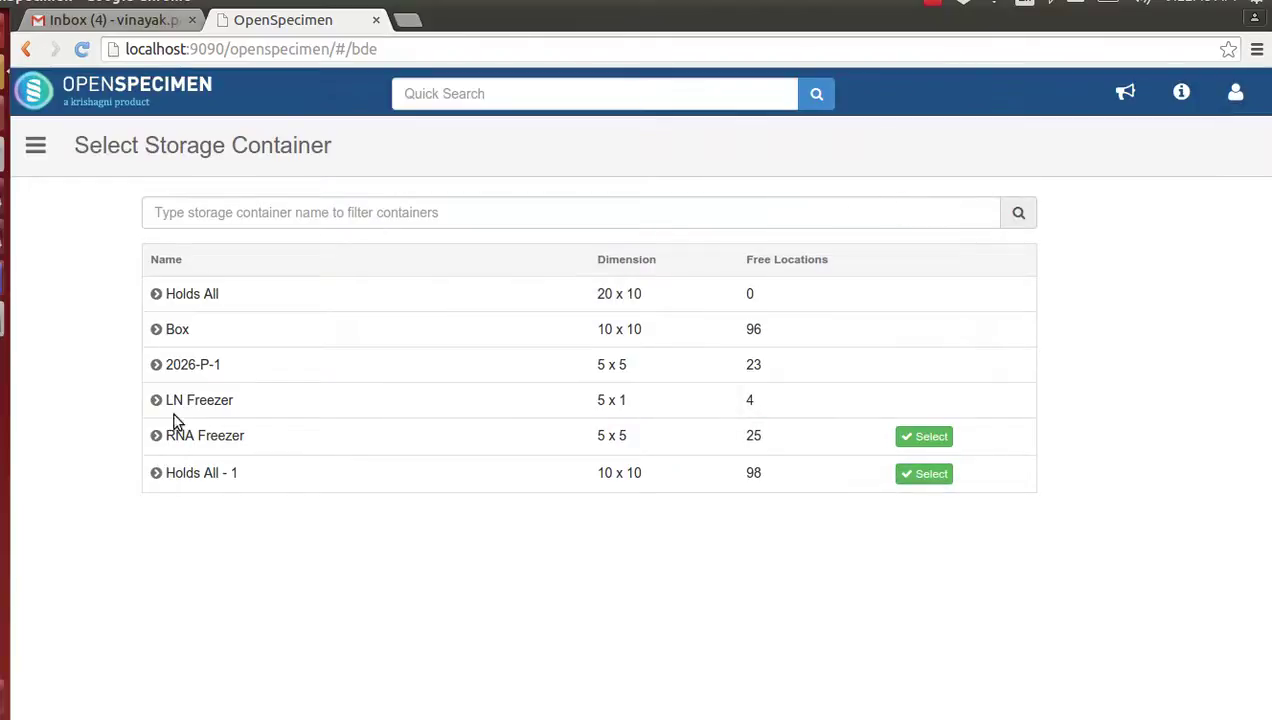
click(156, 400)
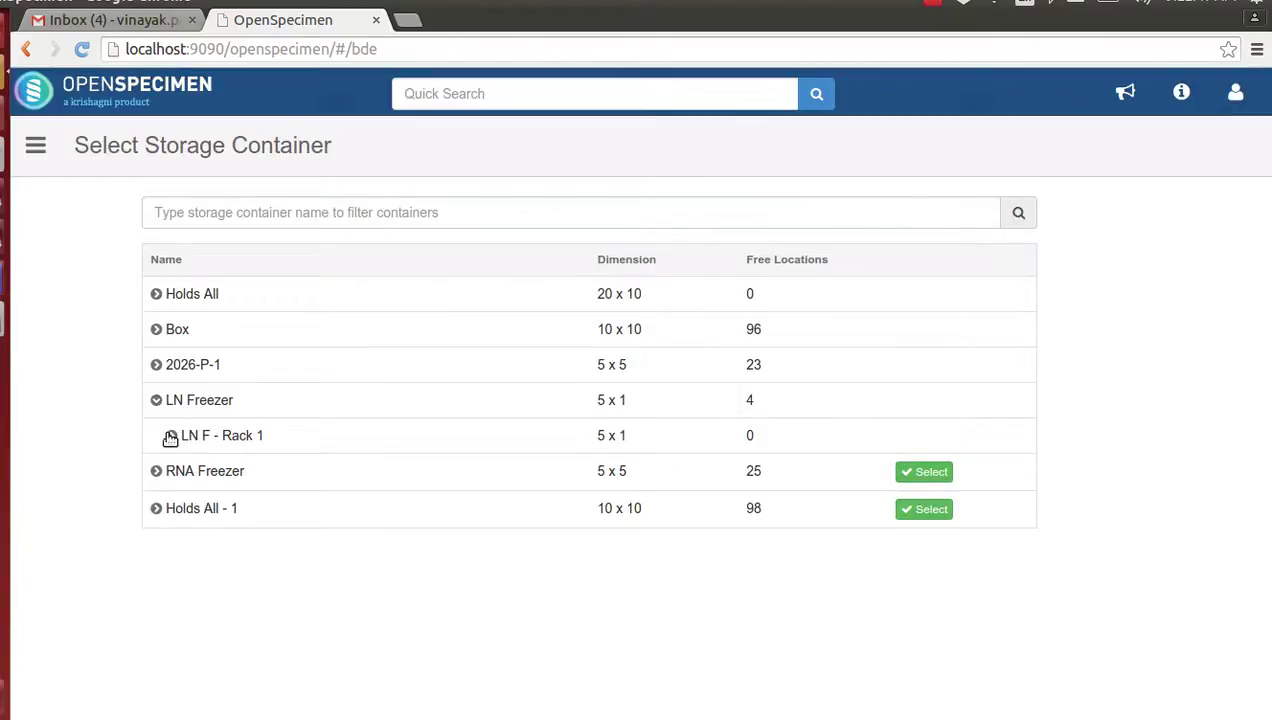
click(171, 436)
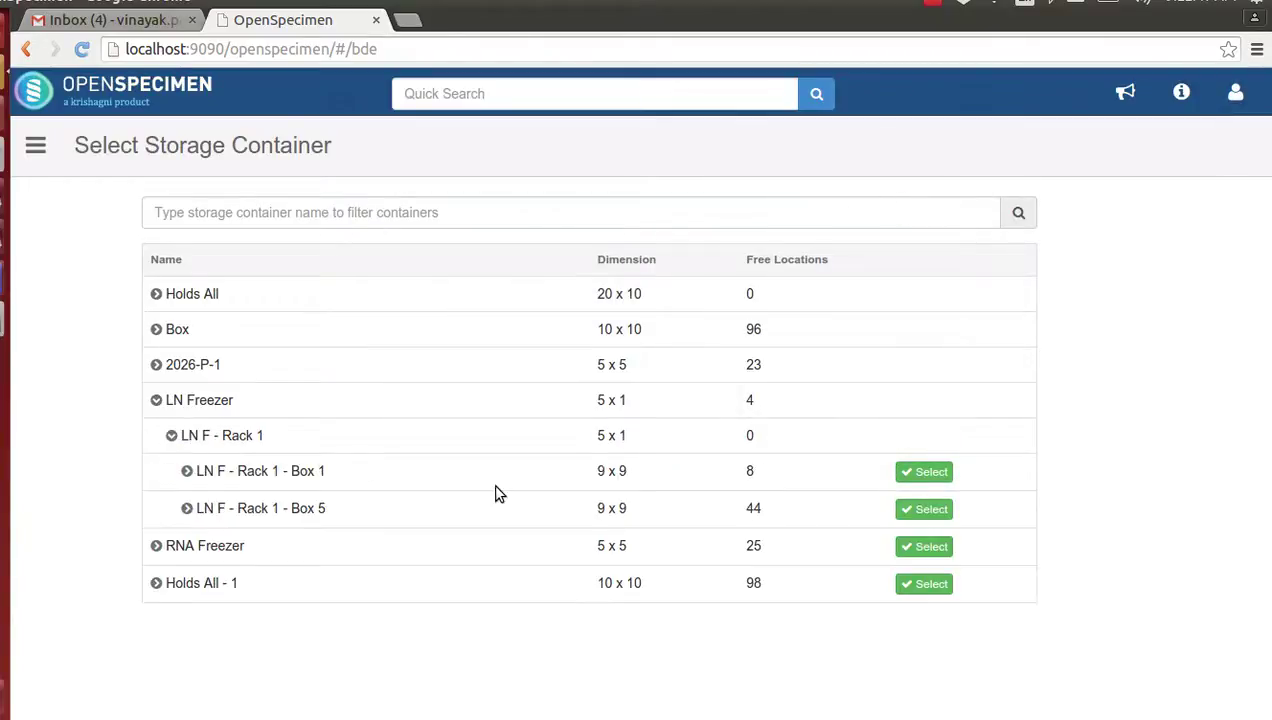
click(921, 510)
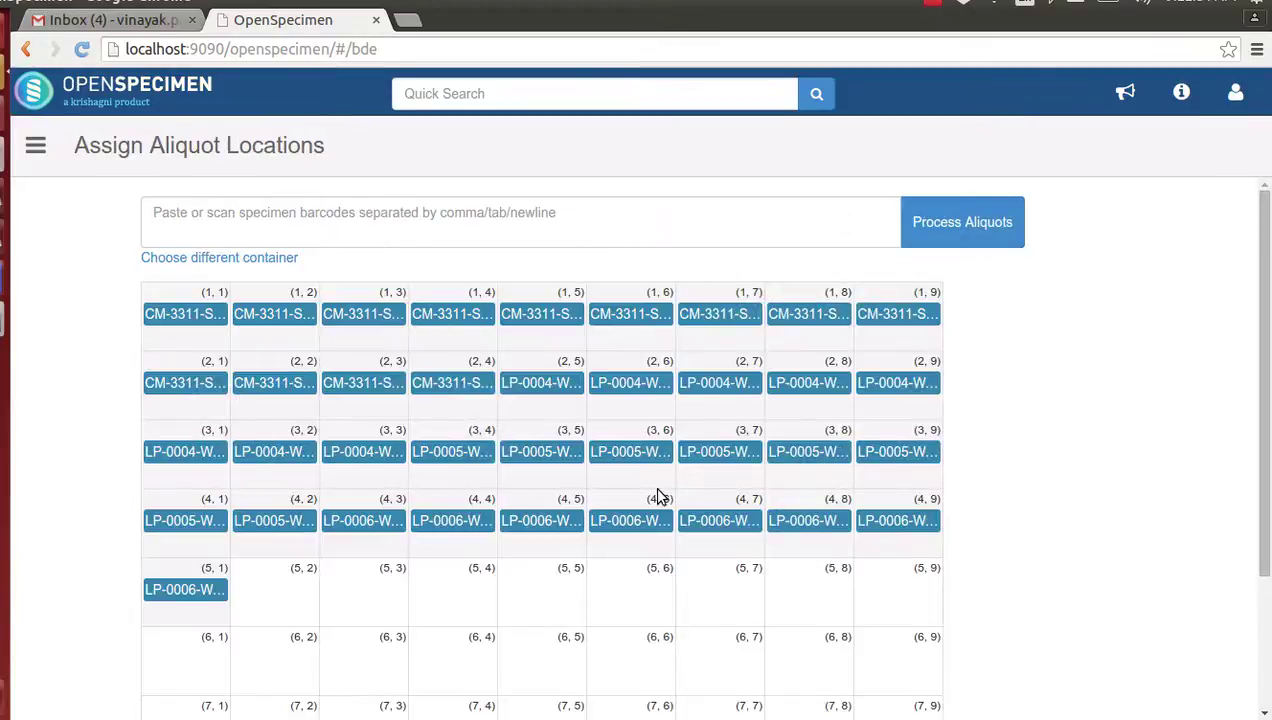
- Paste an existing aliquot barcode and change its participant digit to 7 and visit code to 2
click(311, 238)
key(ctrl+v)
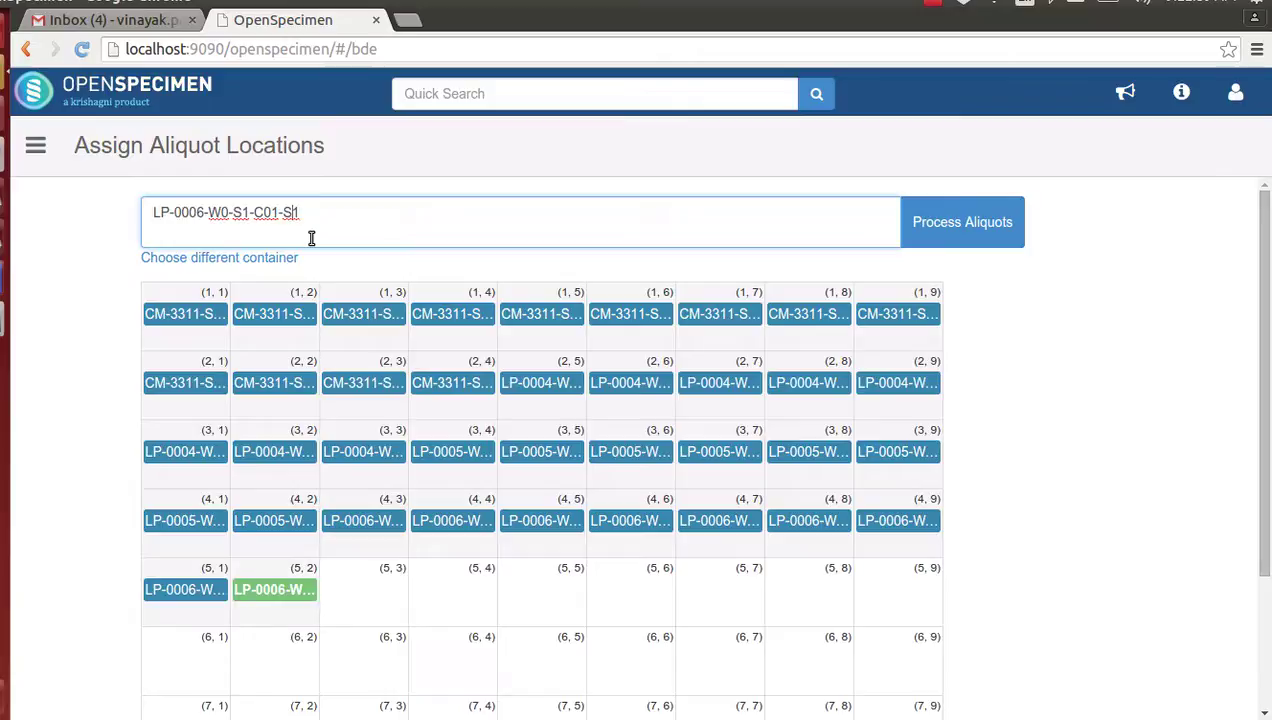
key(Left)
key(Left)
key(Left)
key(Left)
key(Left)
key(Left)
key(Left)
key(Left)
key(Left)
key(Left)
key(Left)
key(Left)
key(Left)
key(Left)
key(Right)
key(BackSpace)
text(7)
key(Right)
key(Right)
key(Right)
key(Right)
key(Right)
key(Right)
key(Right)
key(Right)
key(Right)
key(Right)
key(BackSpace)
text(2)
key(Right)
key(Right)
key(Right)
- Build the comma-separated LP-0007 barcode list for aliquots S1–S4 and process the aliquots
key(ctrl+a)
key(ctrl+c)
key(Right)
text(,)
key(ctrl+v)
key(BackSpace)
text(2,)
key(ctrl+v)
key(BackSpace)
text(3,)
key(ctrl+v)
key(BackSpace)
text(4)
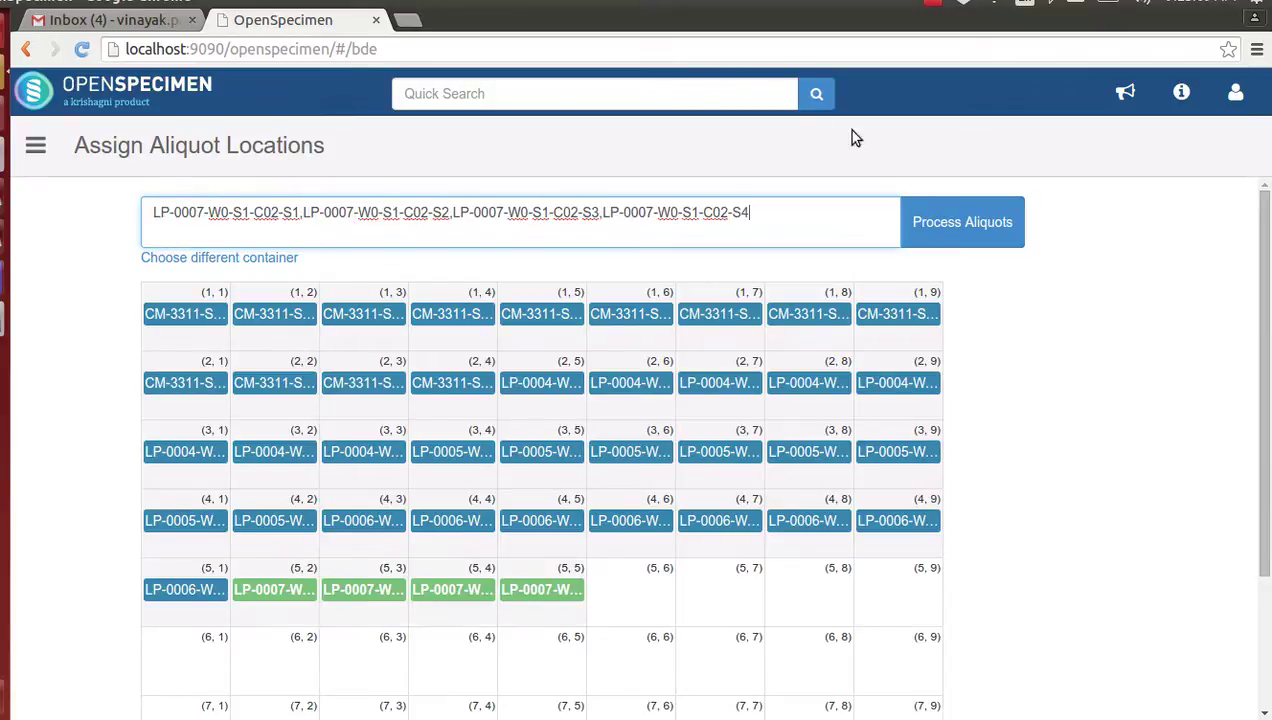
click(950, 218)
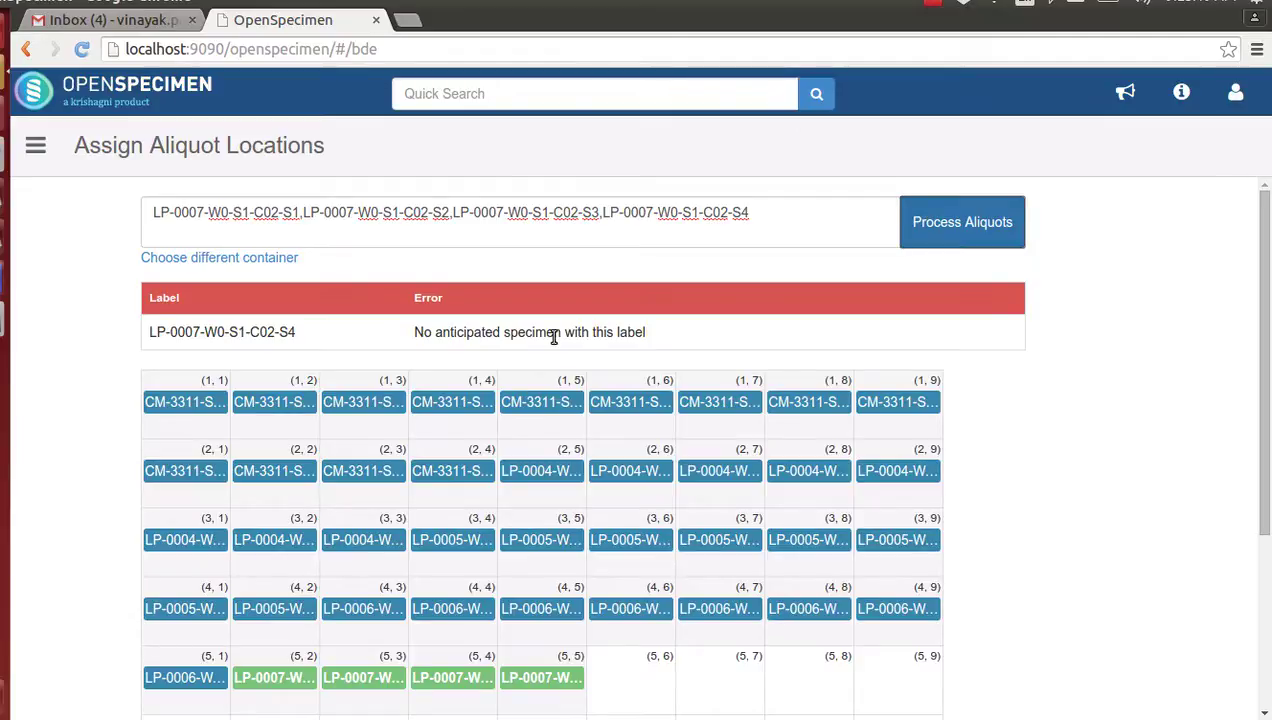
- Replace the invalid S4 barcode with aliquots P1 through P5 and process the list again
click(766, 217)
key(BackSpace)
key(BackSpace)
text(P1)
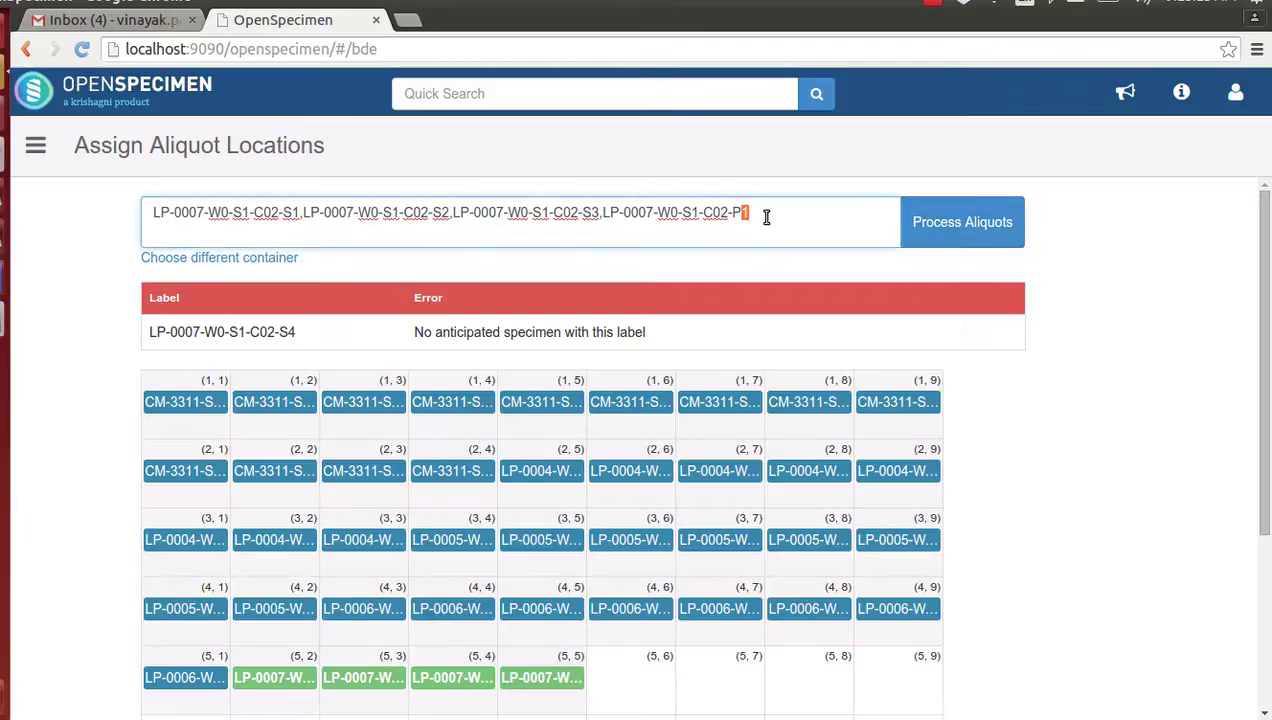
key(shift+Left)
key(shift+Left)
key(shift+Left)
key(shift+Left)
key(shift+Left)
key(shift+Left)
key(shift+Left)
key(shift+Left)
key(shift+Left)
key(shift+Left)
key(shift+Left)
key(shift+Left)
key(shift+Left)
key(shift+Left)
key(shift+Left)
key(shift+Left)
key(shift+Left)
key(shift+Left)
key(shift+Left)
key(shift+Left)
key(Right)
key(ctrl+v)
key(BackSpace)
text(2)
key(ctrl+v)
key(BackSpace)
text(3)
key(ctrl+v)
key(BackSpace)
text(4)
key(ctrl+v)
key(BackSpace)
text(5)
click(979, 223)
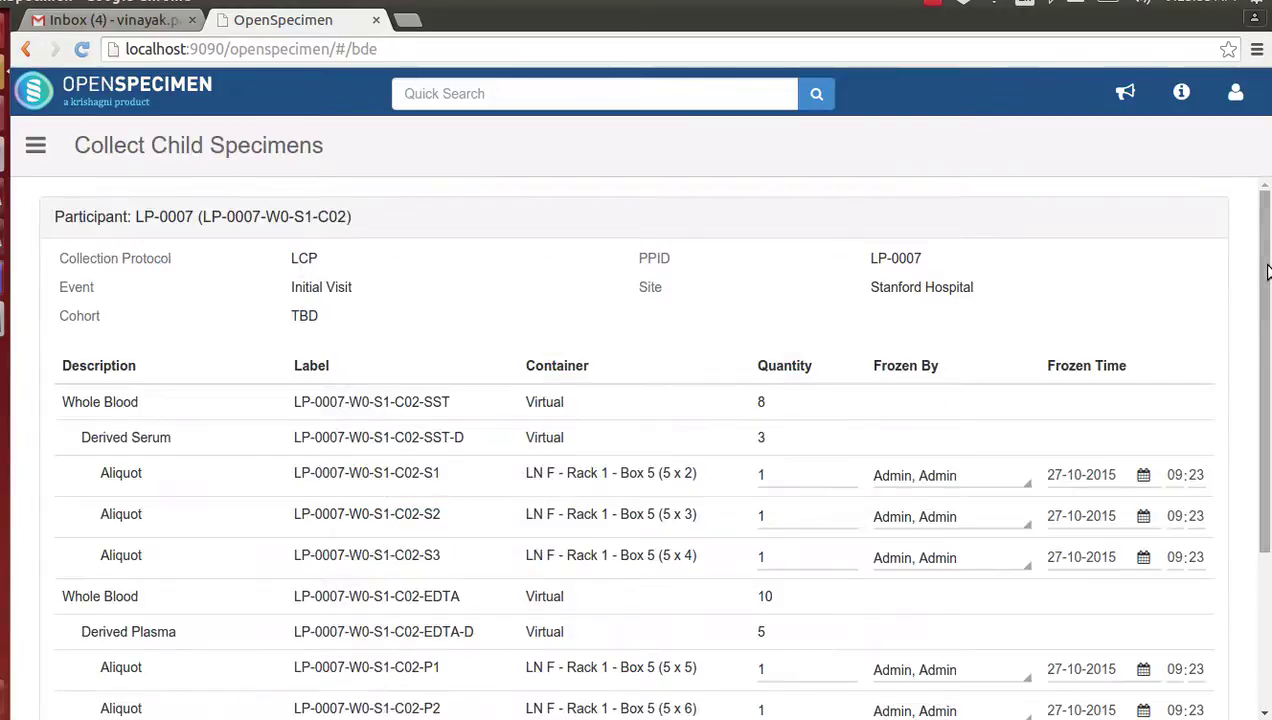
- Submit LP-0007's Box 5 aliquots and decline adding specimens to other containers
drag(1266, 278, 1268, 432)
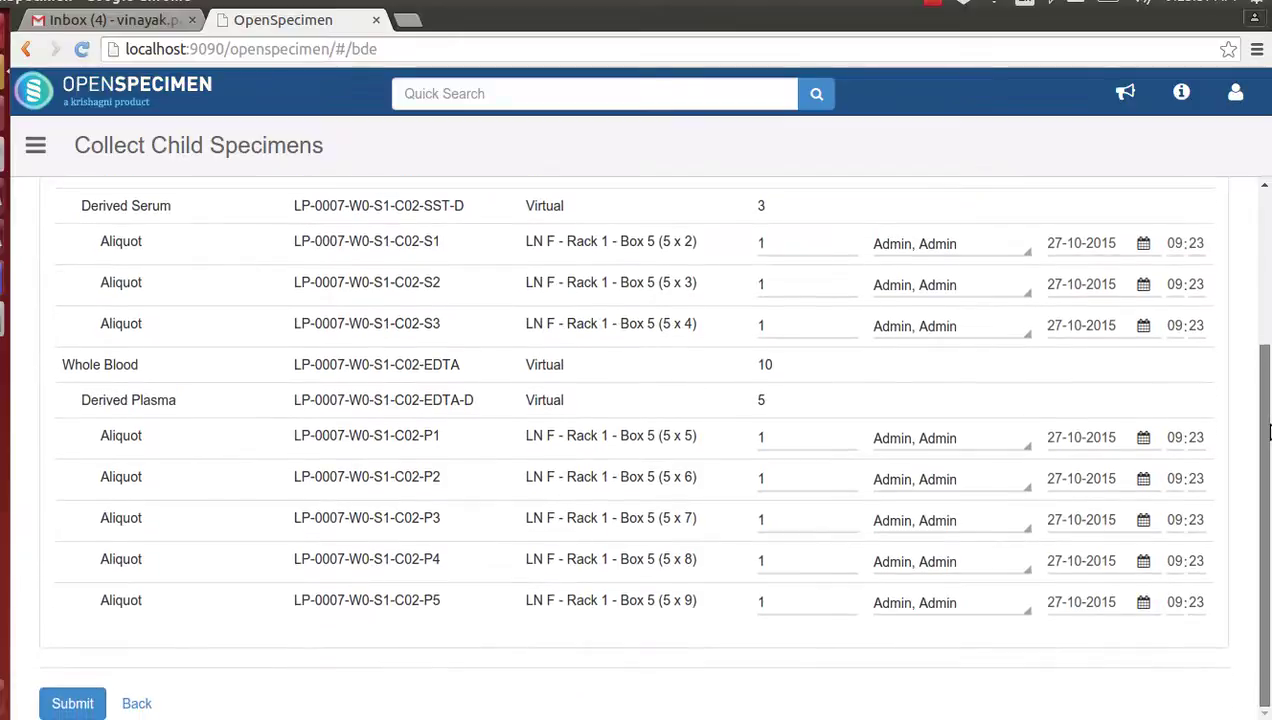
click(72, 704)
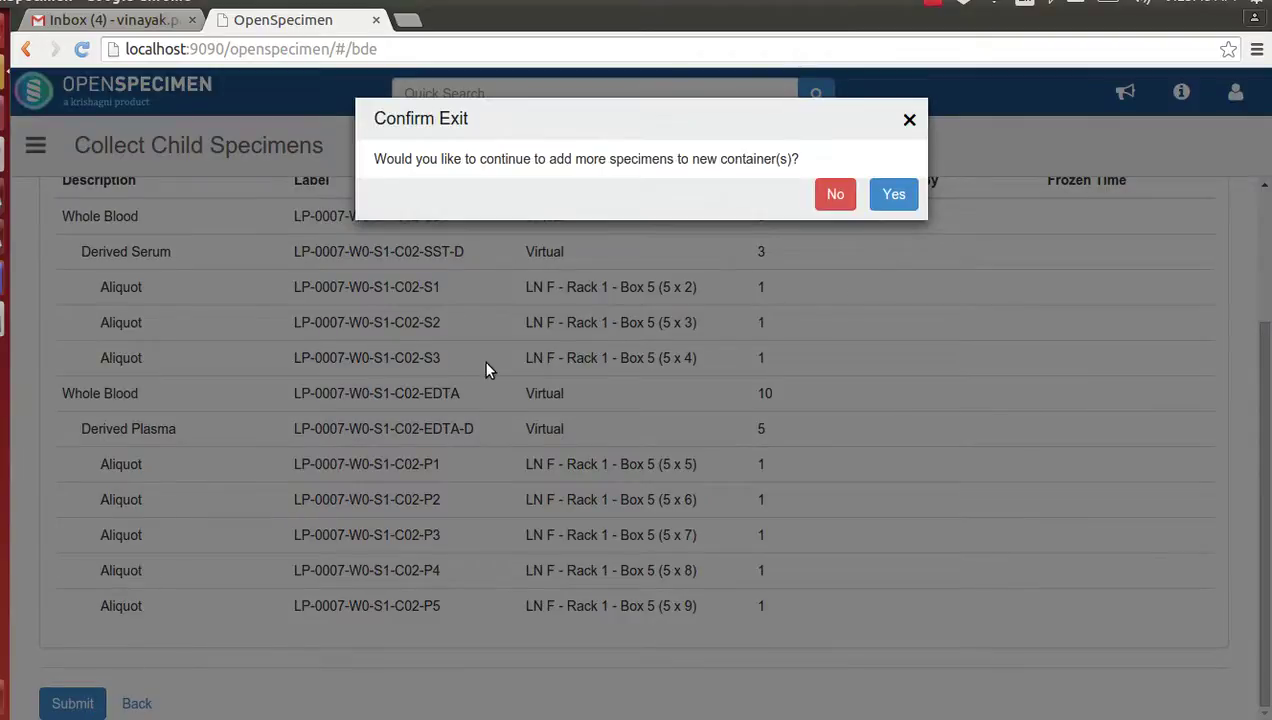
click(833, 196)
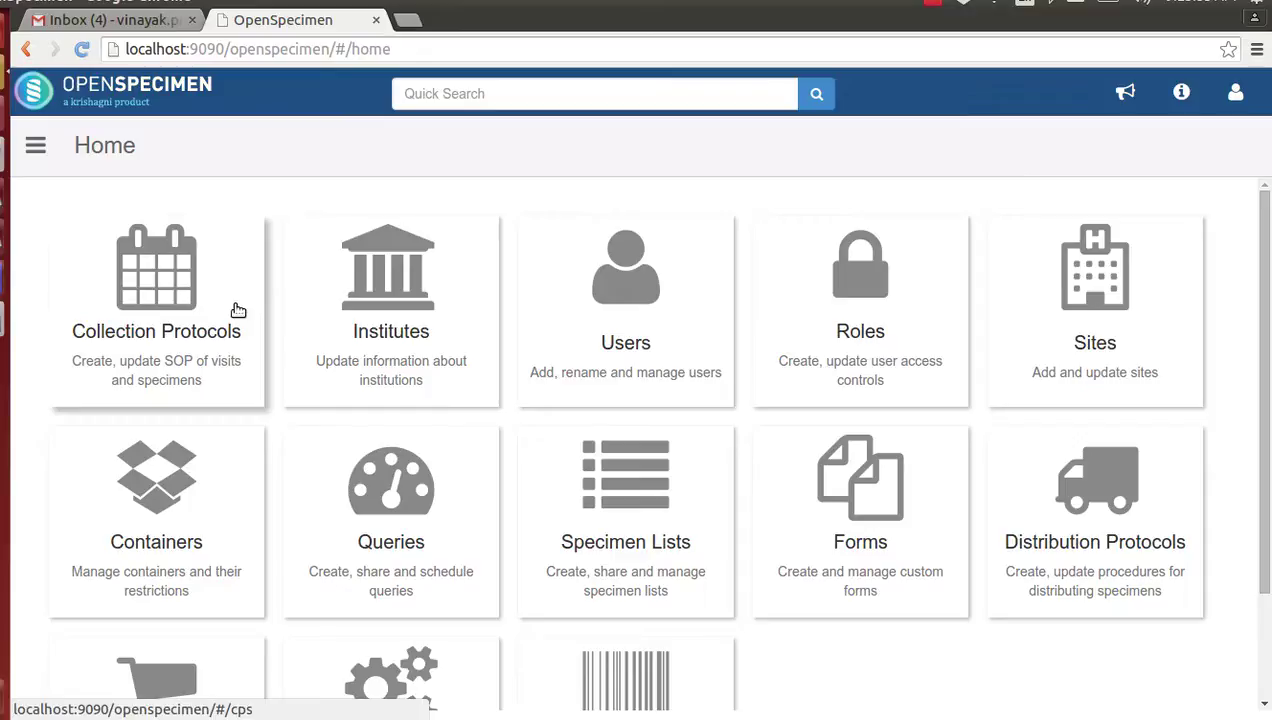
- Search the collection protocols for LCP and open it
click(238, 310)
click(1248, 152)
text(LCP)
click(218, 258)
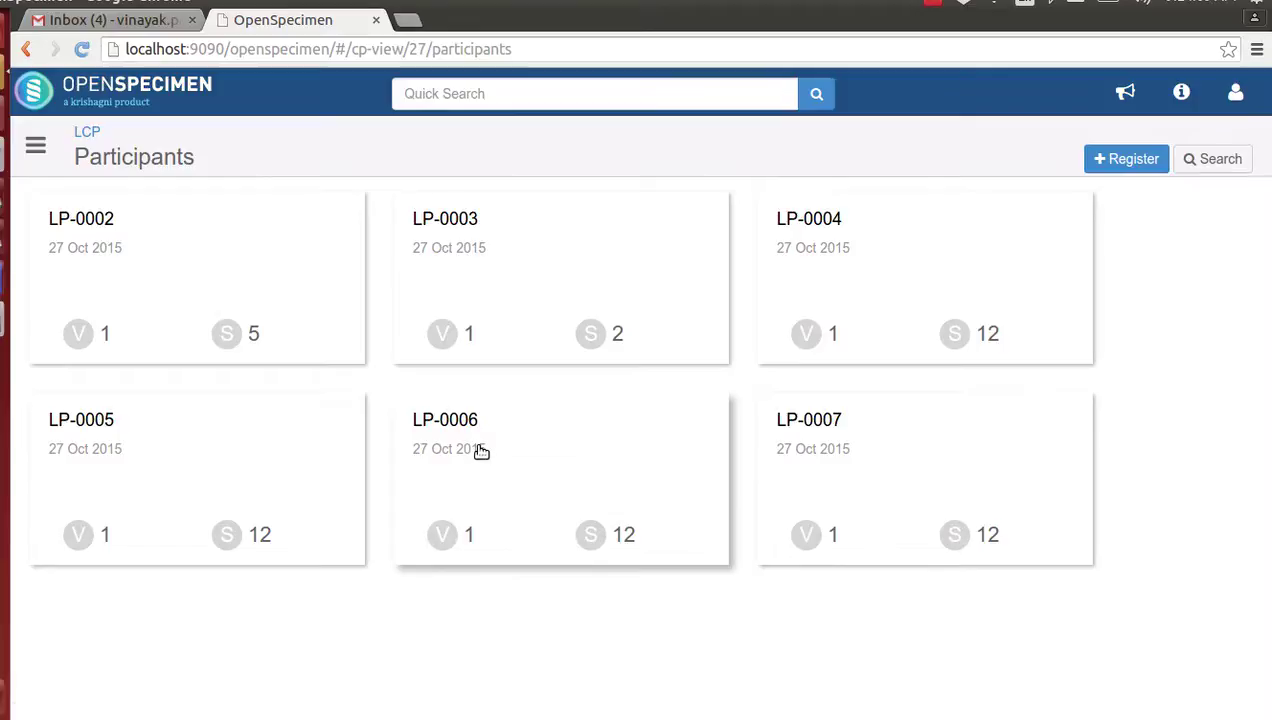
- Review LP-0006's T0: Initial Visit aliquots in Box 5, then return to the LCP overview
click(481, 451)
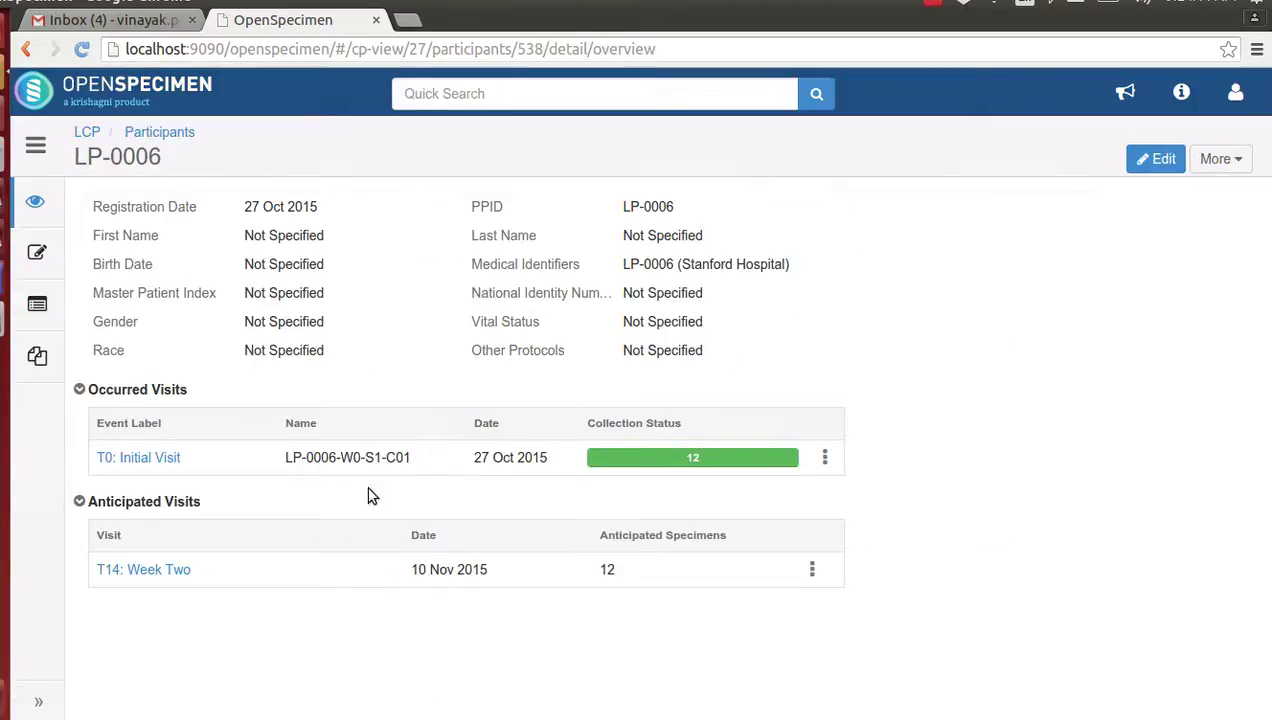
click(160, 460)
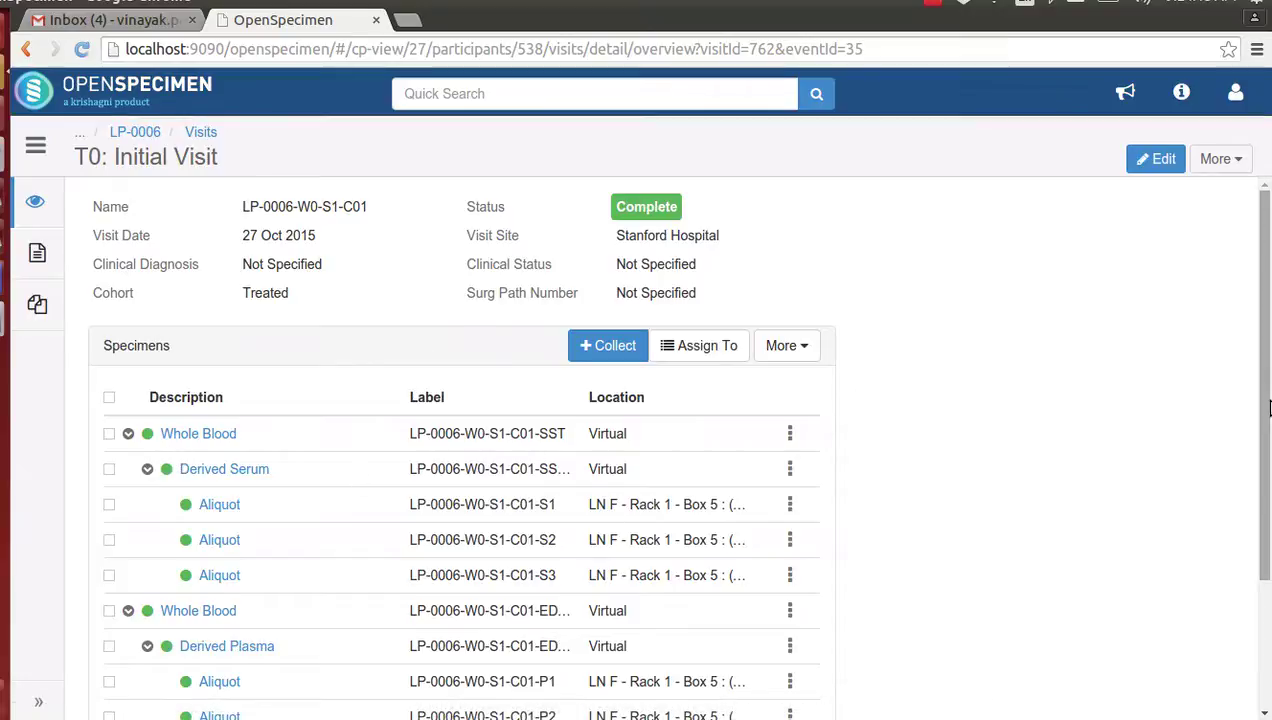
scroll(1268, 482, down, 2)
scroll(1268, 482, down, 2)
scroll(1250, 323, up, 4)
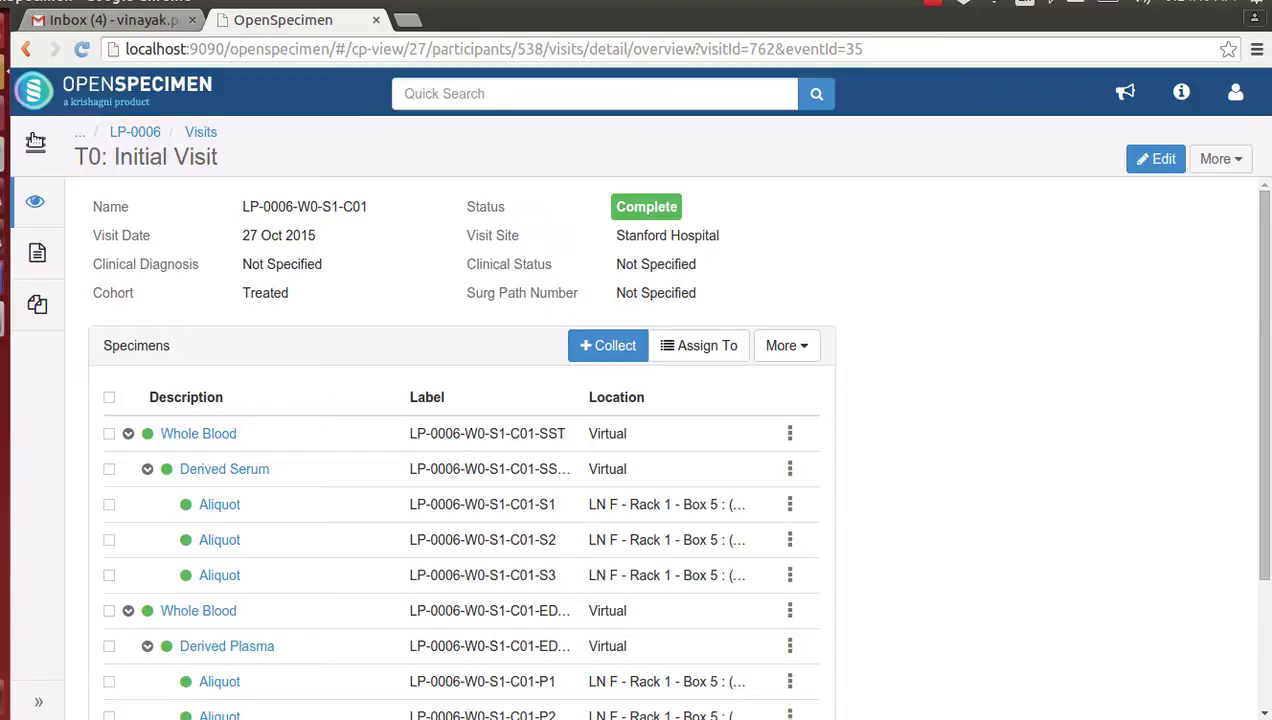
click(87, 134)
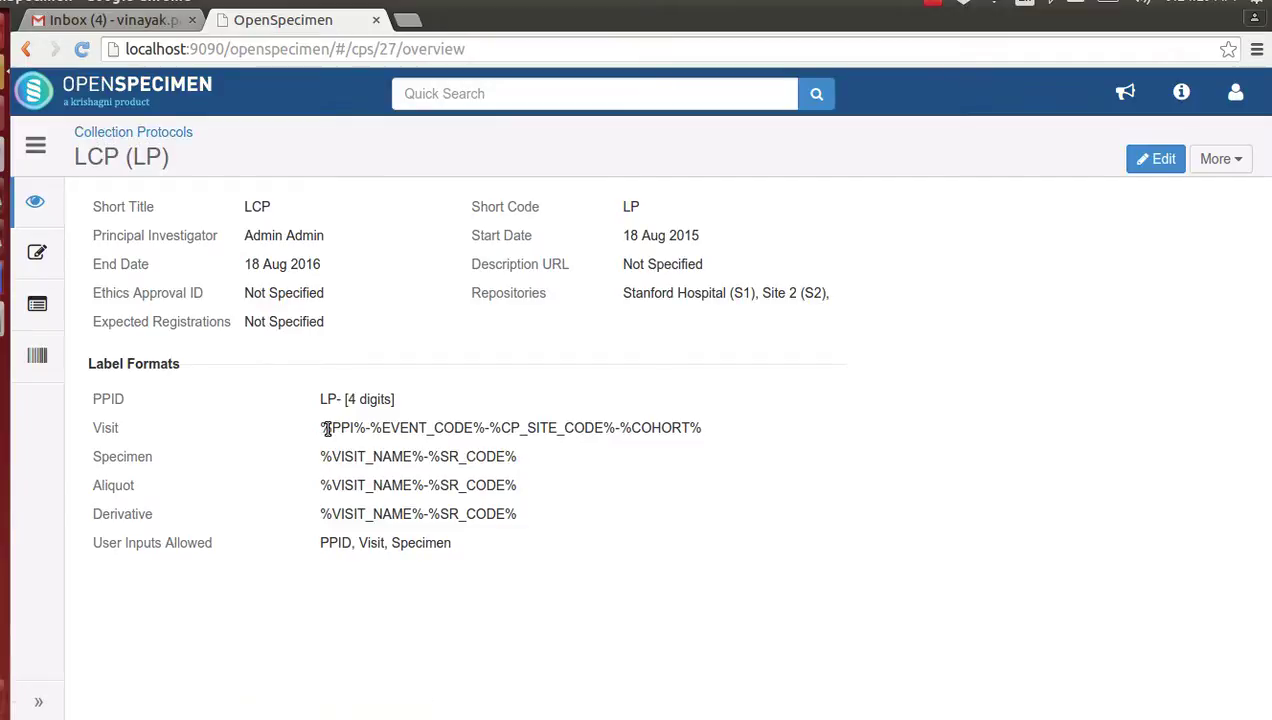
- Highlight the Visit label format and go to LCP's barcode scan settings
drag(321, 428, 633, 439)
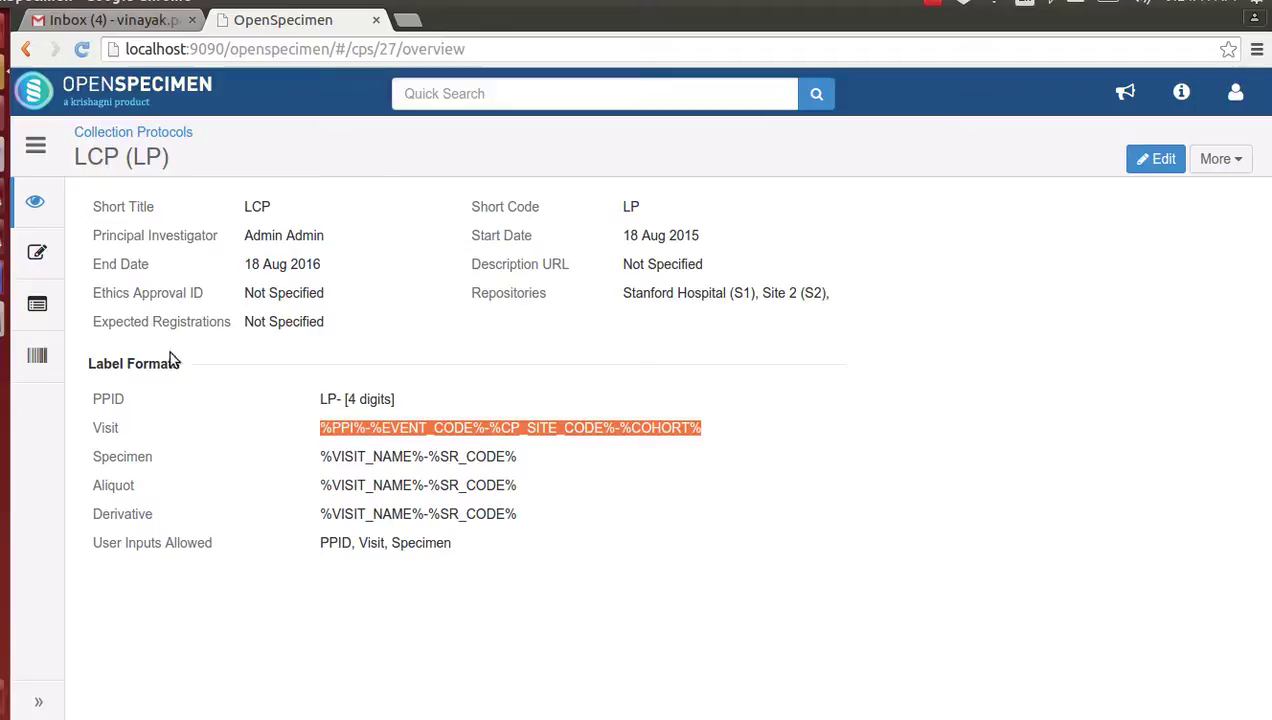
click(48, 354)
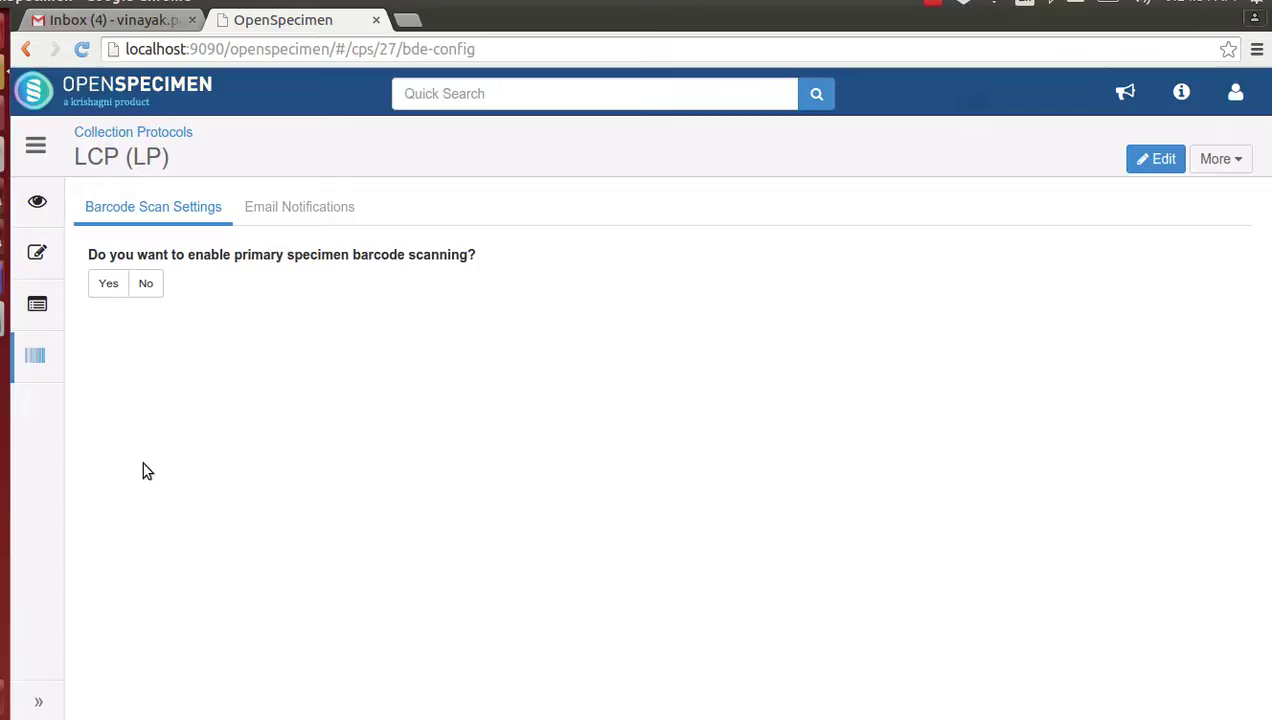
- Enable primary specimen barcode scanning with Yes and check the Email Notifications recipients per site
click(314, 206)
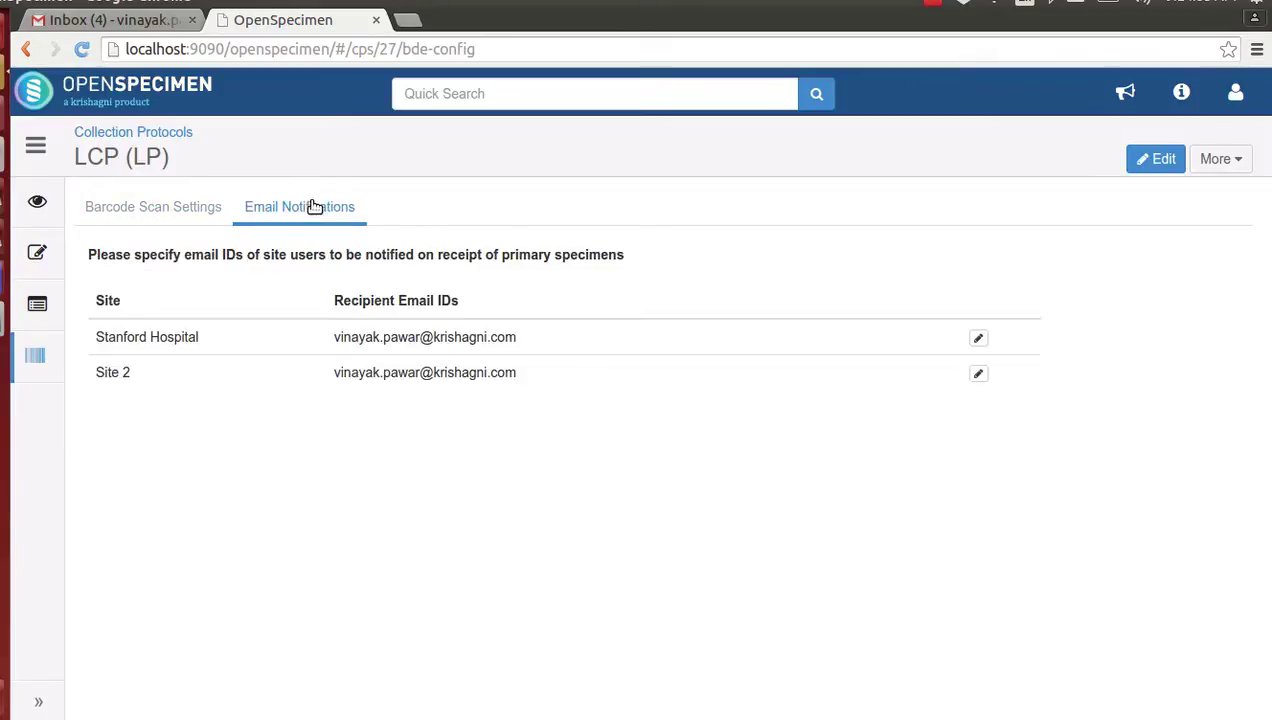
click(203, 210)
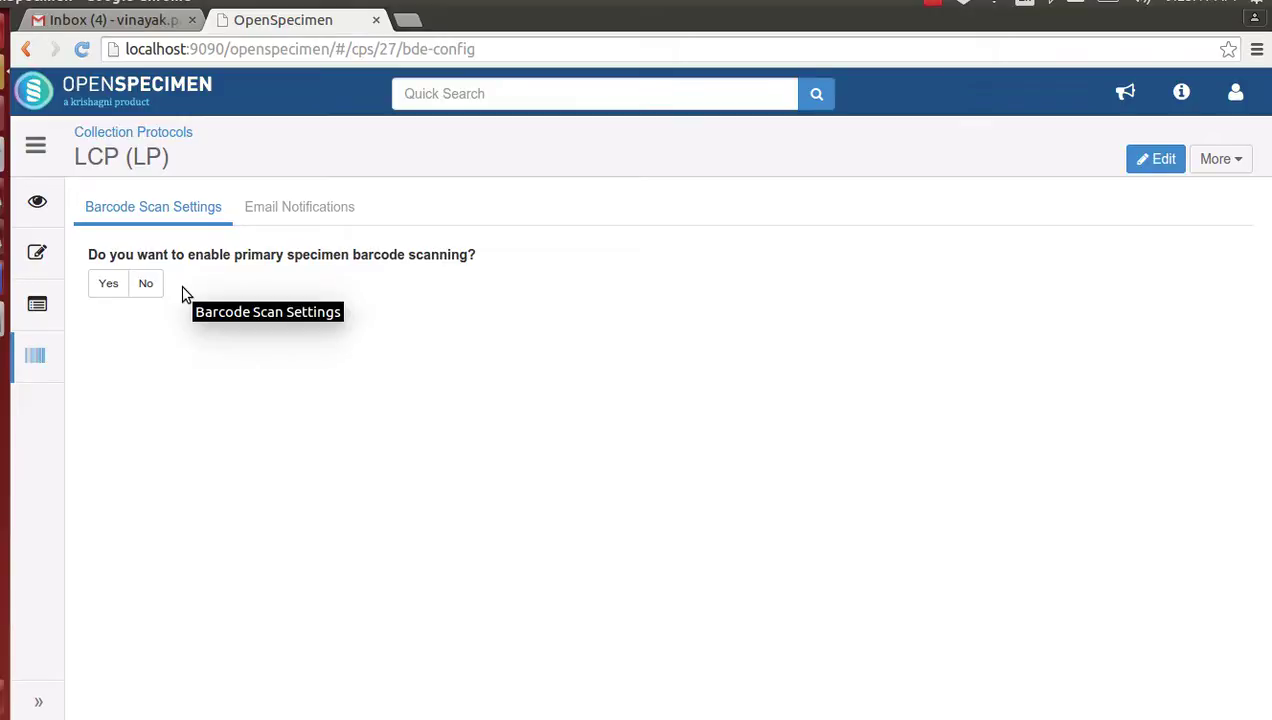
click(104, 288)
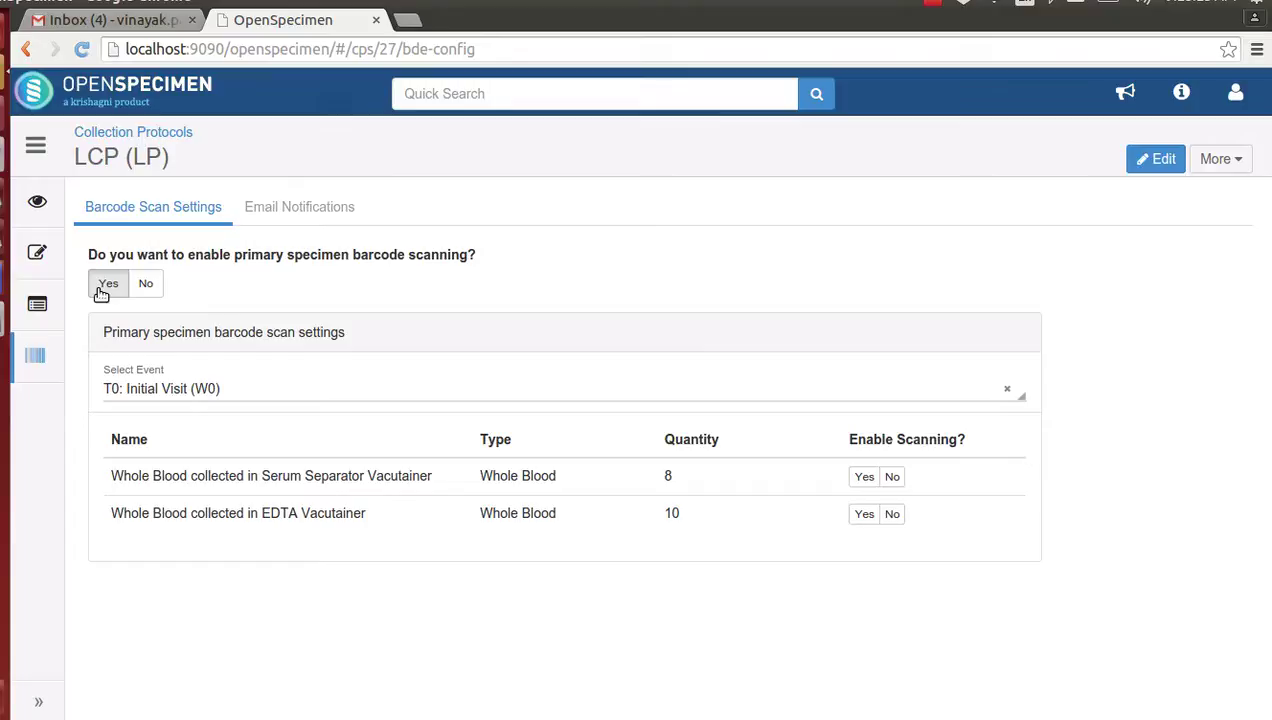
click(293, 211)
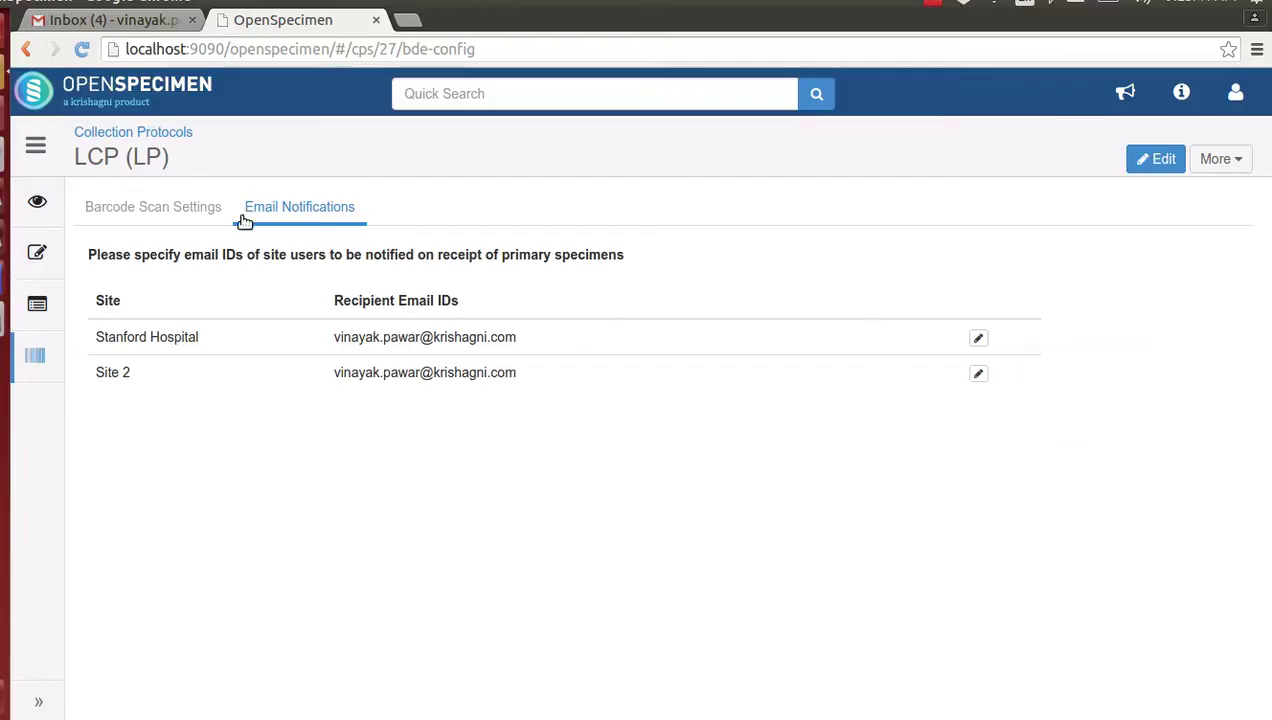
click(37, 150)
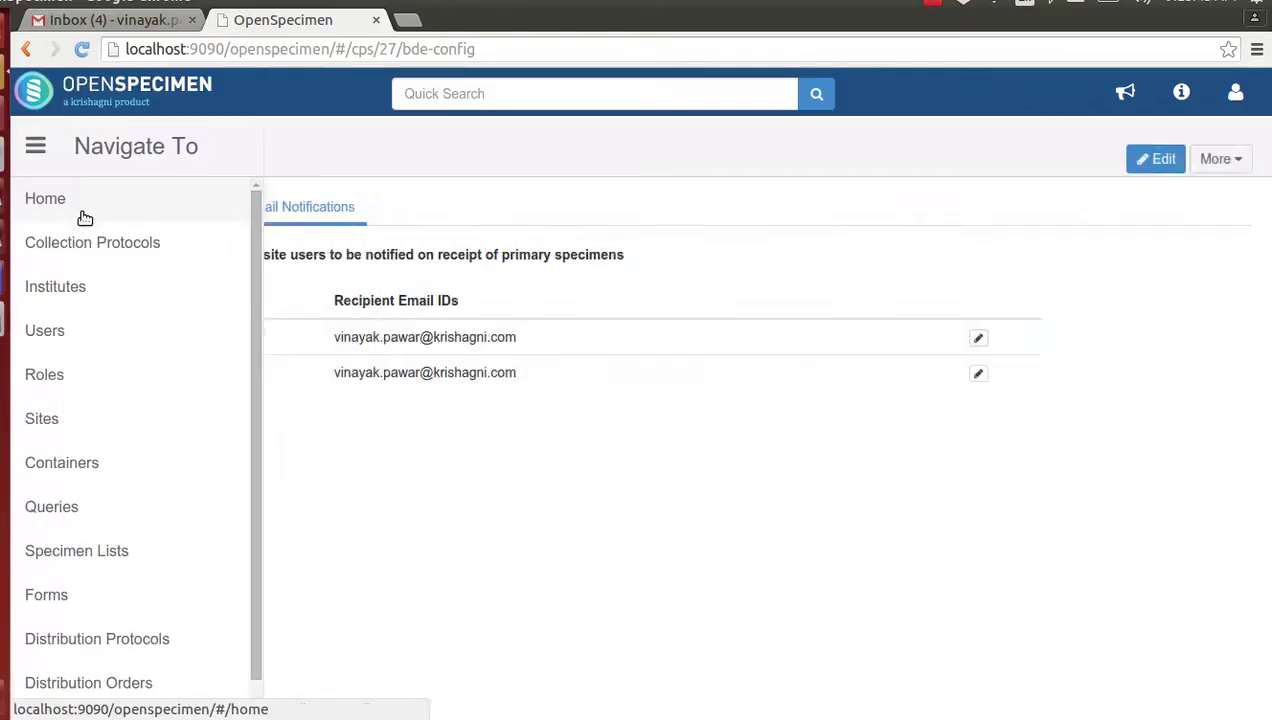
- Choose Home from the navigation menu to return to the dashboard
click(83, 216)
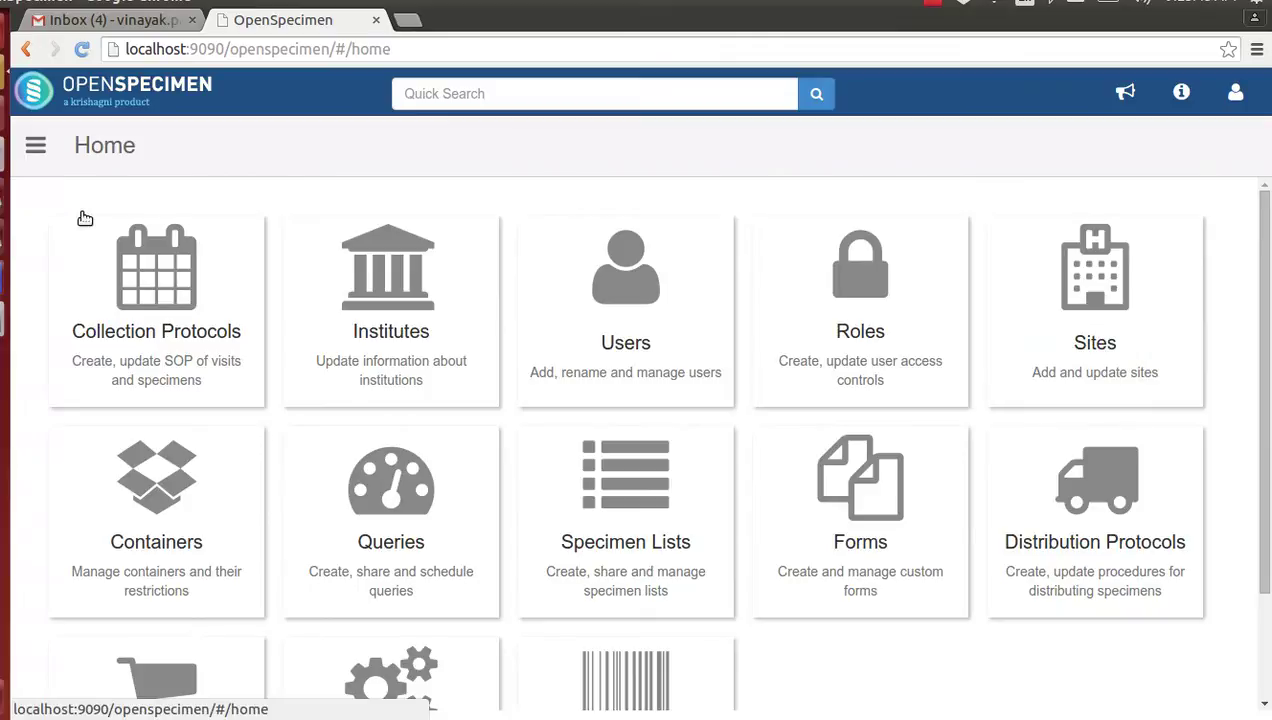